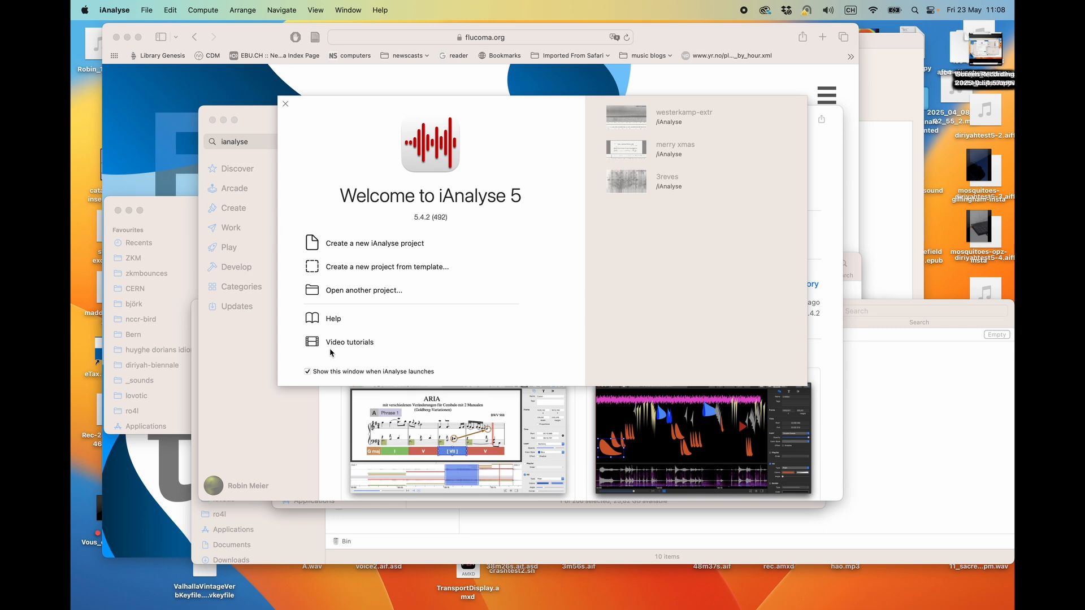
# - Create a new iAnalyse project and choose westerkamp-extr.wav as the audio file for import
pyautogui.click(362, 244)
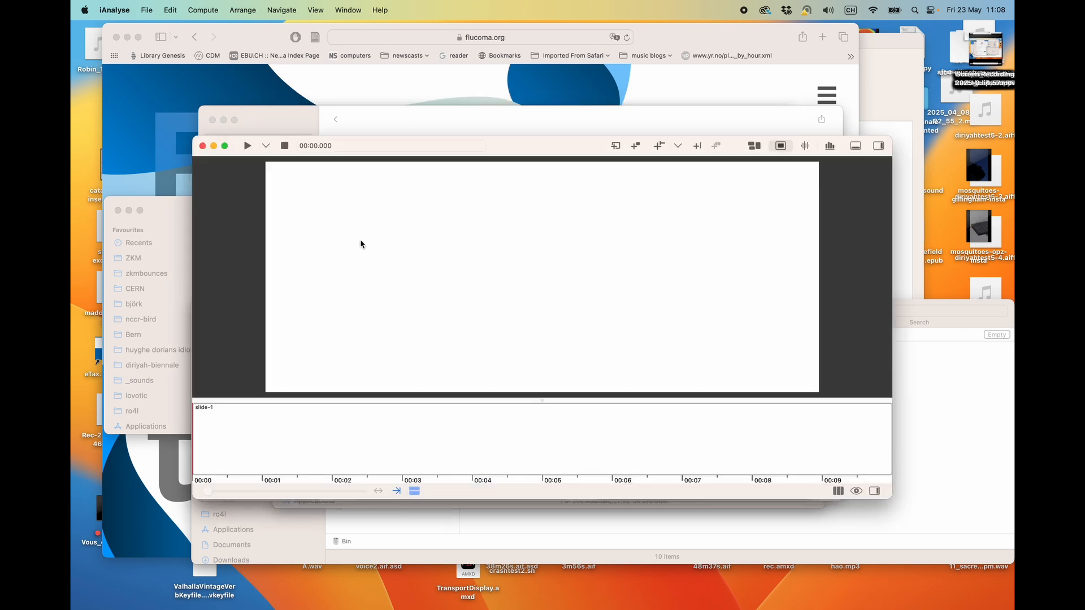
pyautogui.click(147, 10)
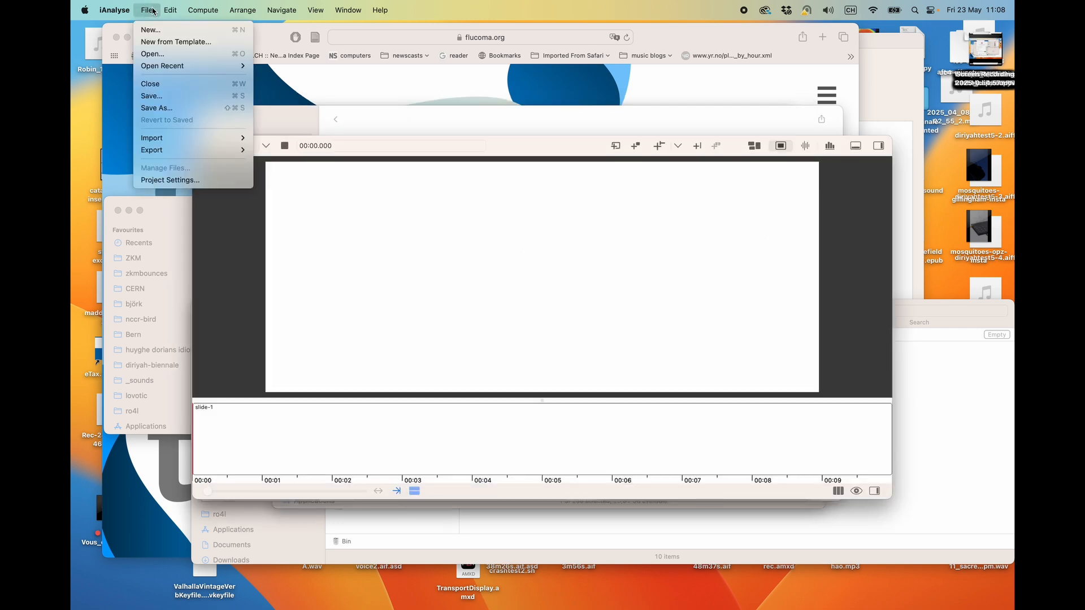
pyautogui.moveTo(168, 142)
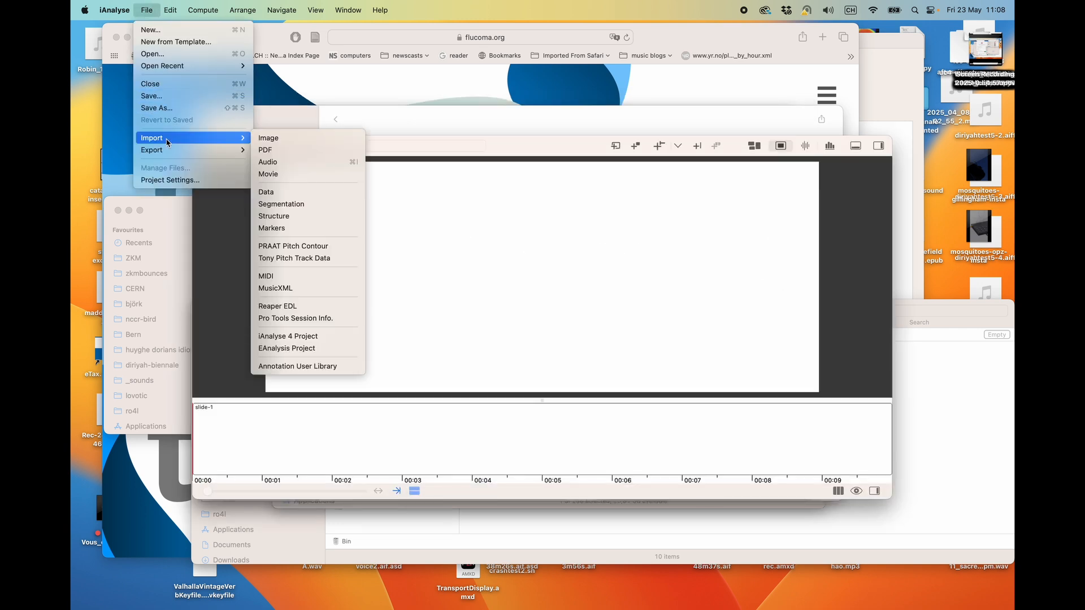
pyautogui.click(274, 162)
pyautogui.scroll(-3, 469, 202)
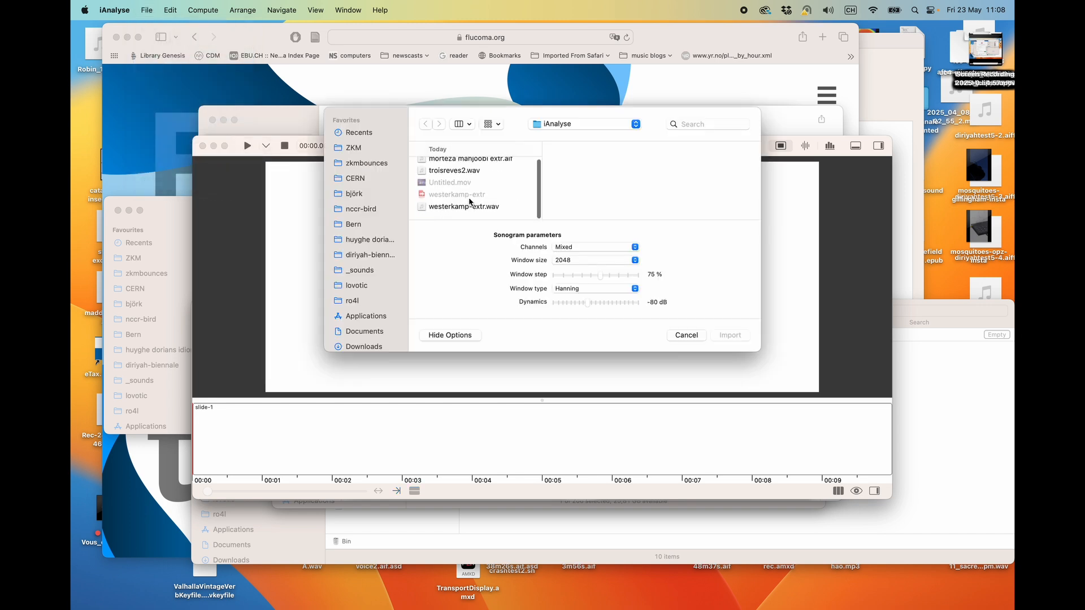
pyautogui.click(453, 209)
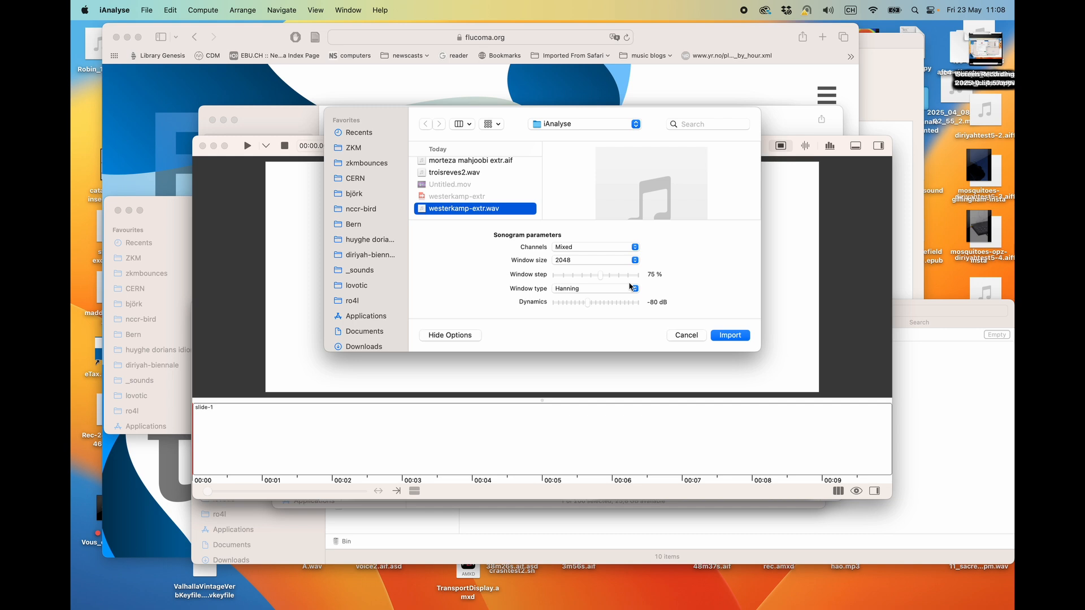
# - Keep the sonogram channels on Mixed, set the window size to 4096, and import the audio file
pyautogui.click(564, 247)
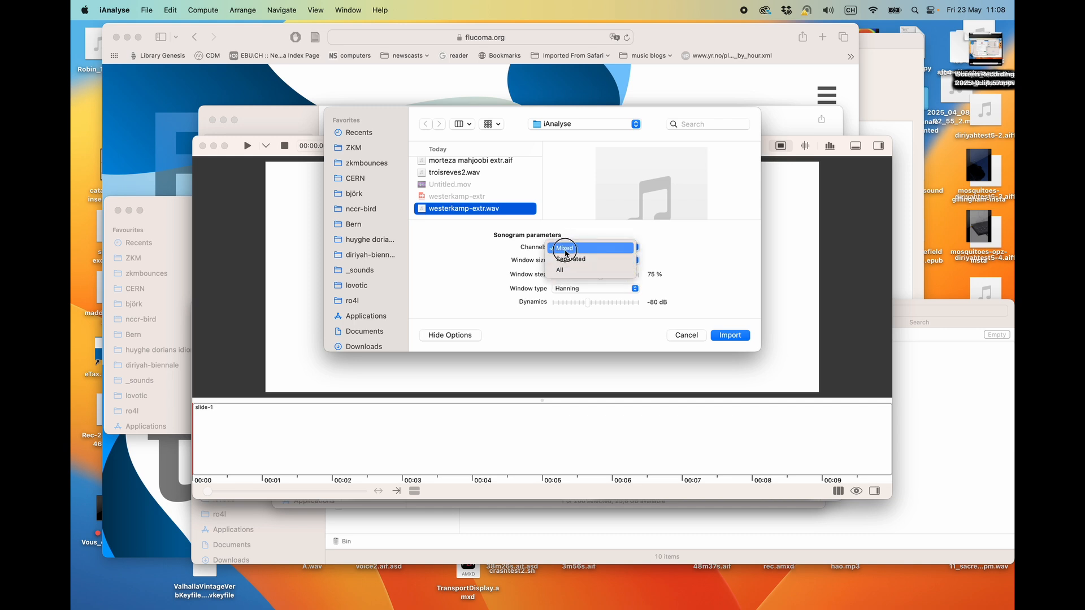
pyautogui.click(500, 247)
pyautogui.click(586, 261)
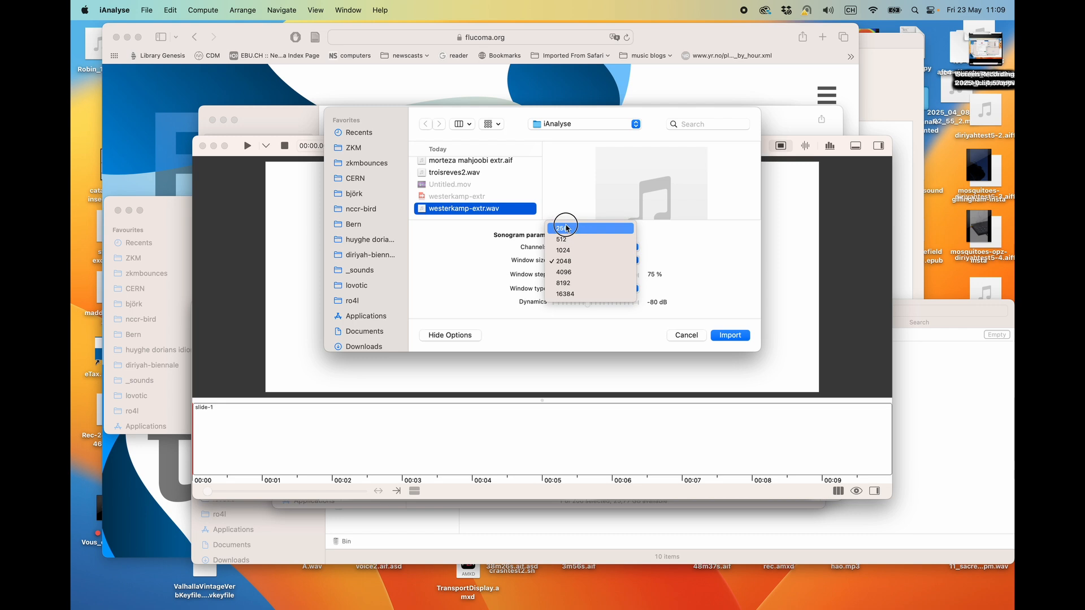
pyautogui.click(583, 273)
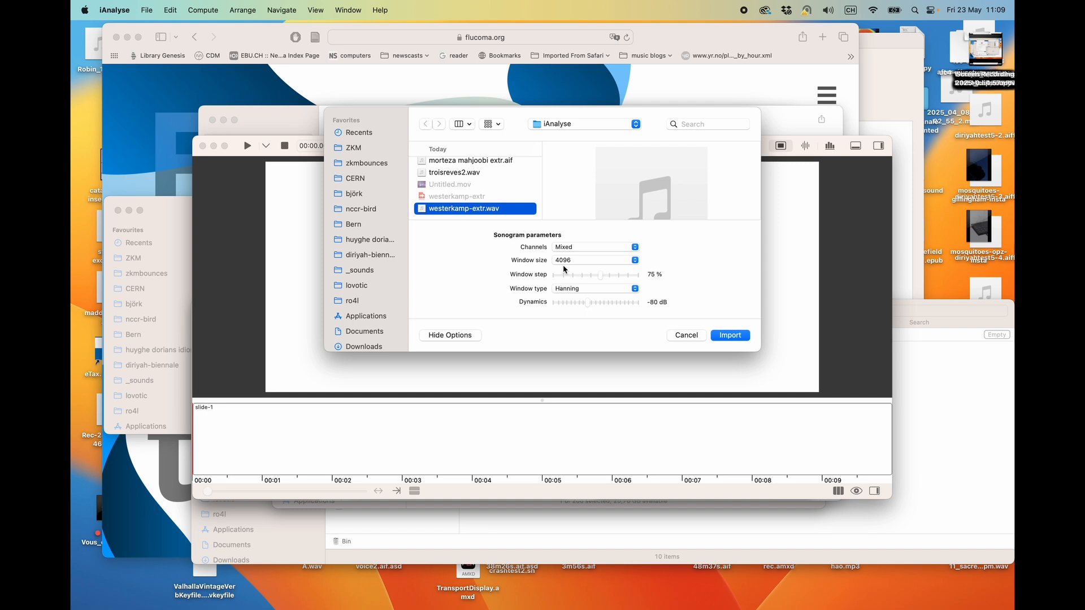
pyautogui.click(734, 335)
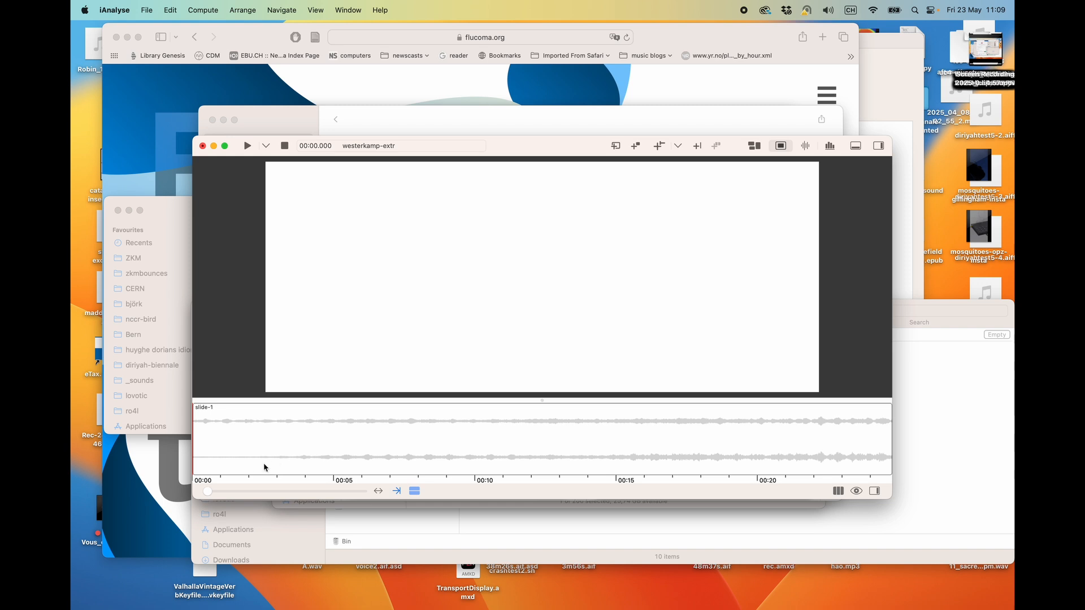
# - Play the imported audio and raise the westerkamp-extr track's playback volume to about the middle of its range
pyautogui.press('space')
pyautogui.click(372, 146)
pyautogui.moveTo(379, 171); pyautogui.dragTo(172, 212)
pyautogui.moveTo(240, 249); pyautogui.dragTo(194, 285)
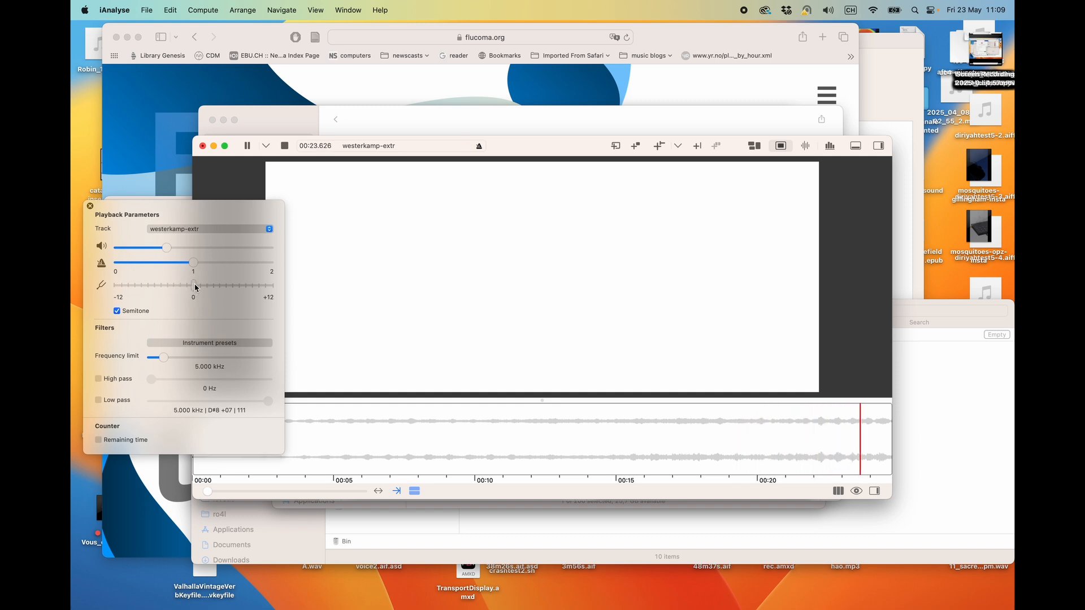
pyautogui.moveTo(168, 248); pyautogui.dragTo(201, 250)
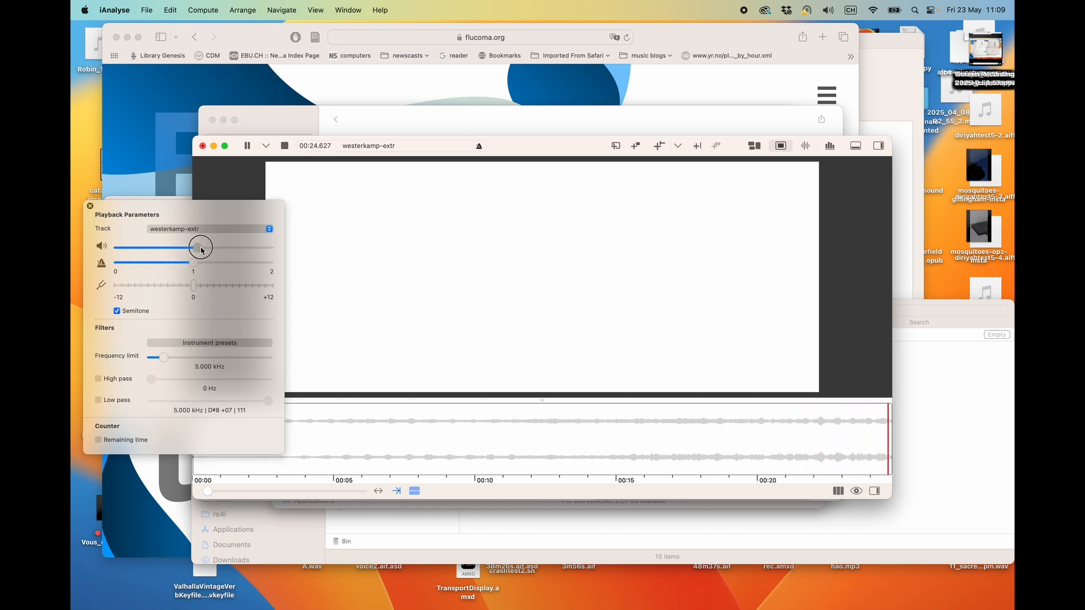
pyautogui.click(91, 207)
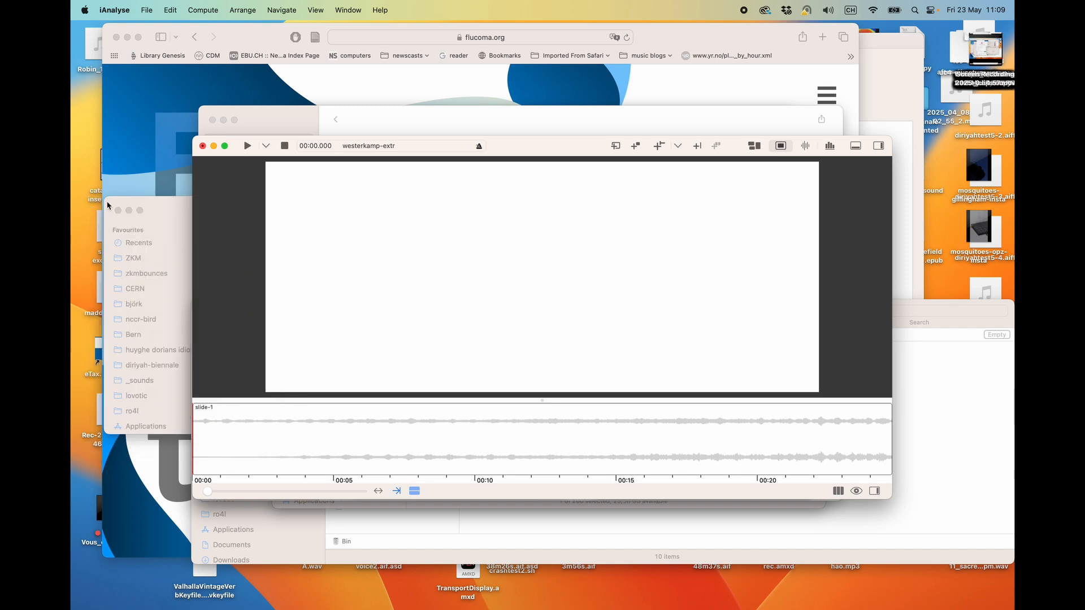
# - Switch from the slide view to the waveform view and add a Sonogram representation to it
pyautogui.moveTo(541, 154); pyautogui.dragTo(516, 129)
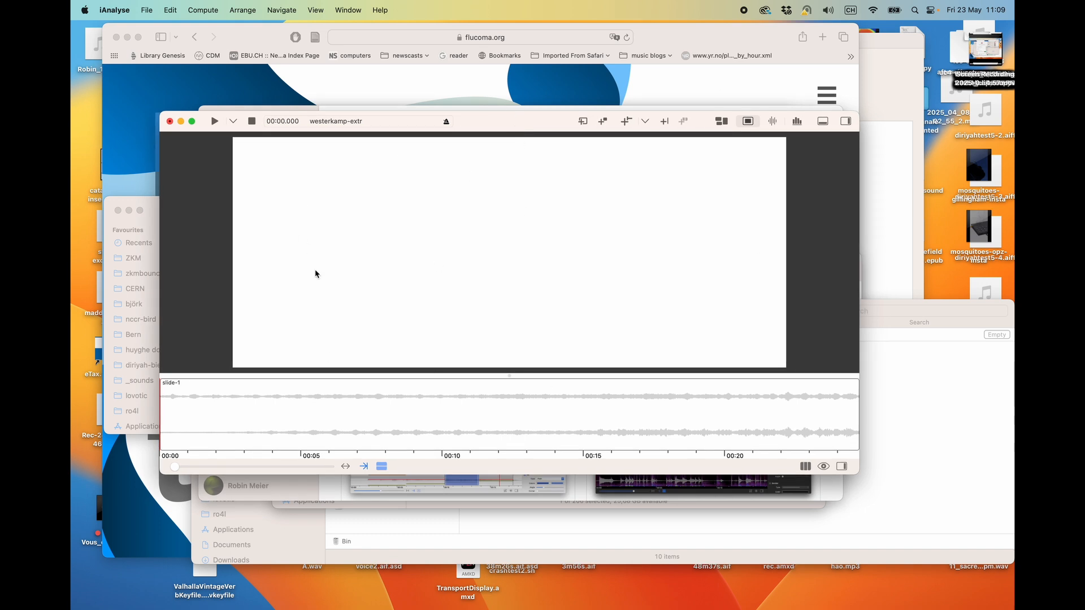
pyautogui.click(772, 122)
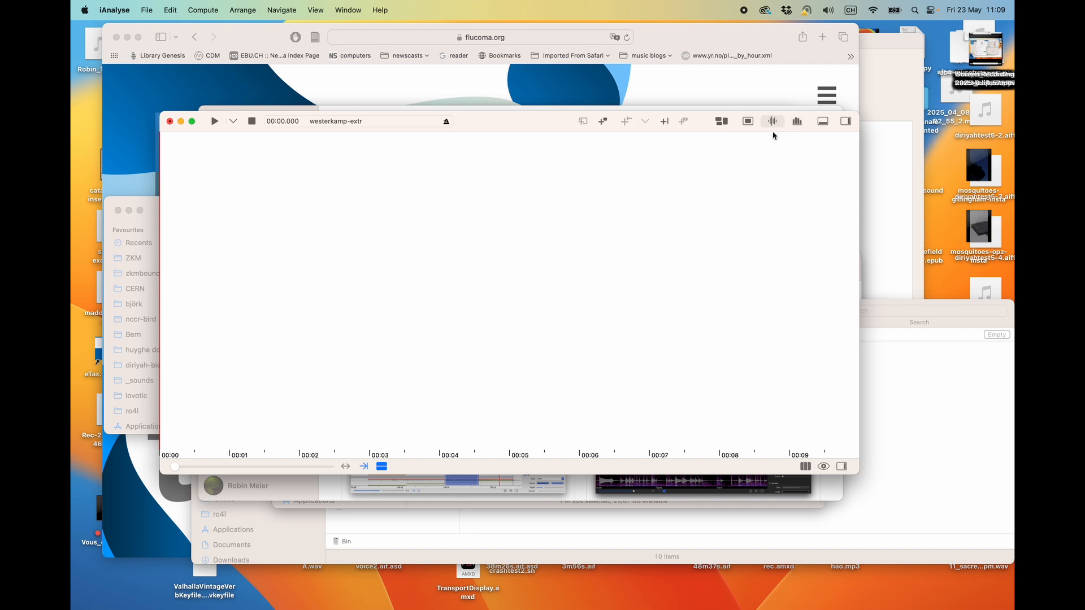
pyautogui.click(846, 121)
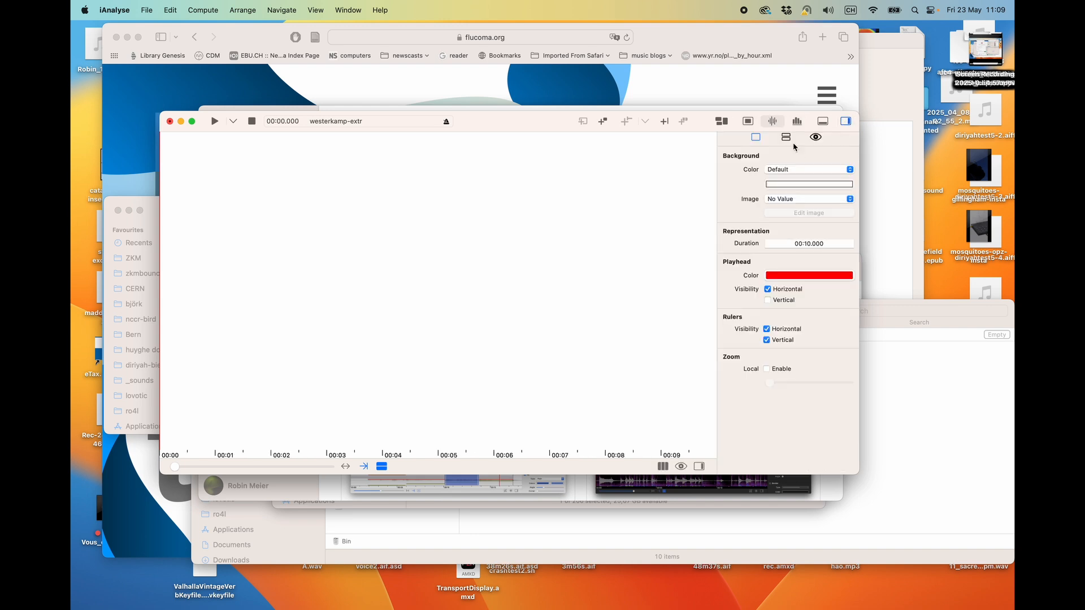
pyautogui.click(786, 138)
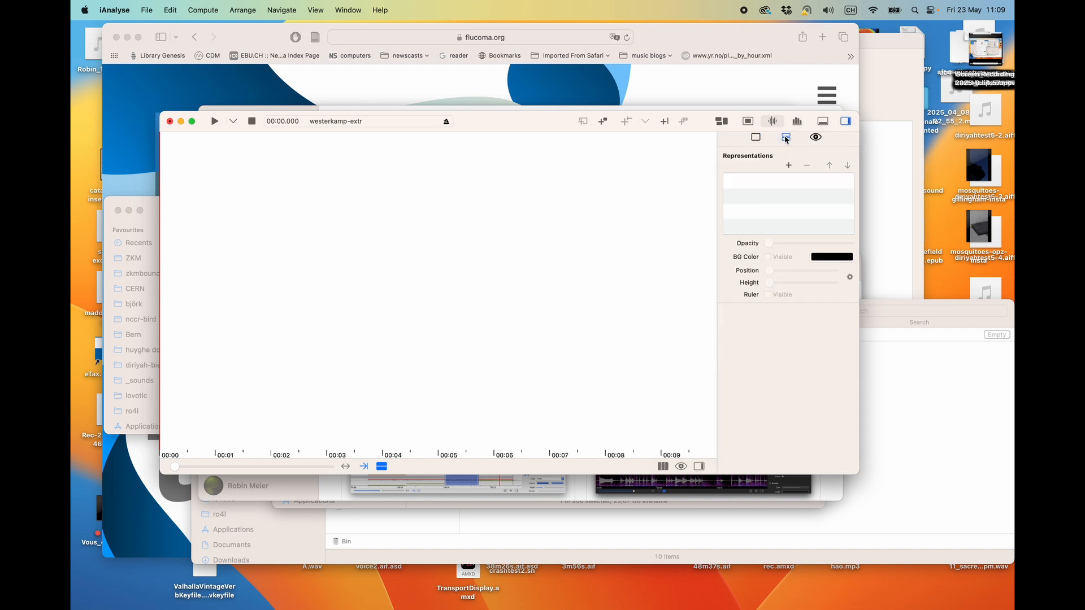
pyautogui.click(789, 166)
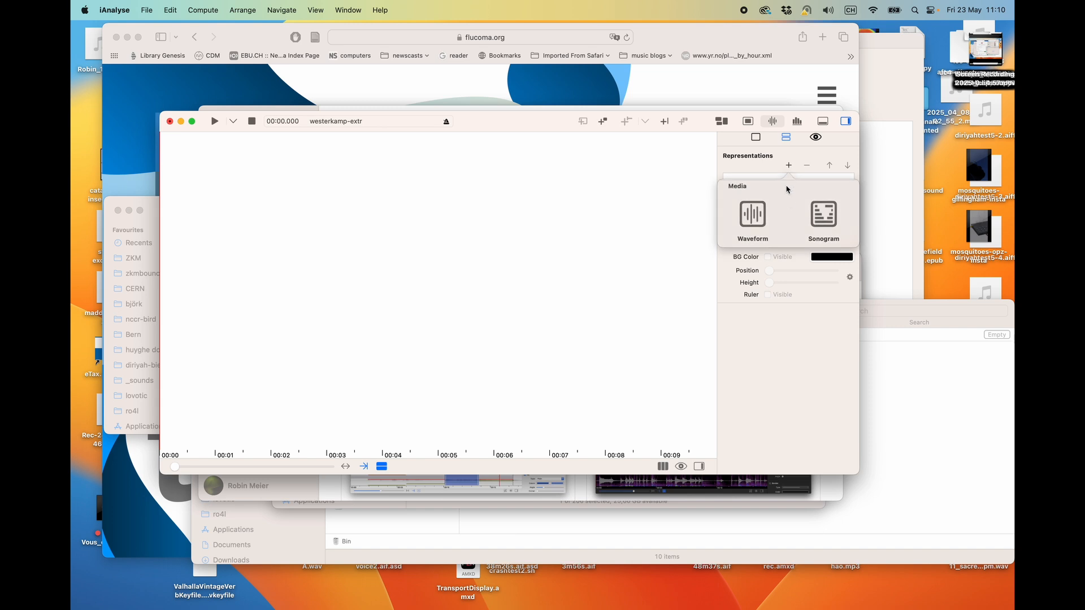
pyautogui.click(831, 220)
# - Assign westerkamp-extr as the source file of the Sonogram representation
pyautogui.click(784, 183)
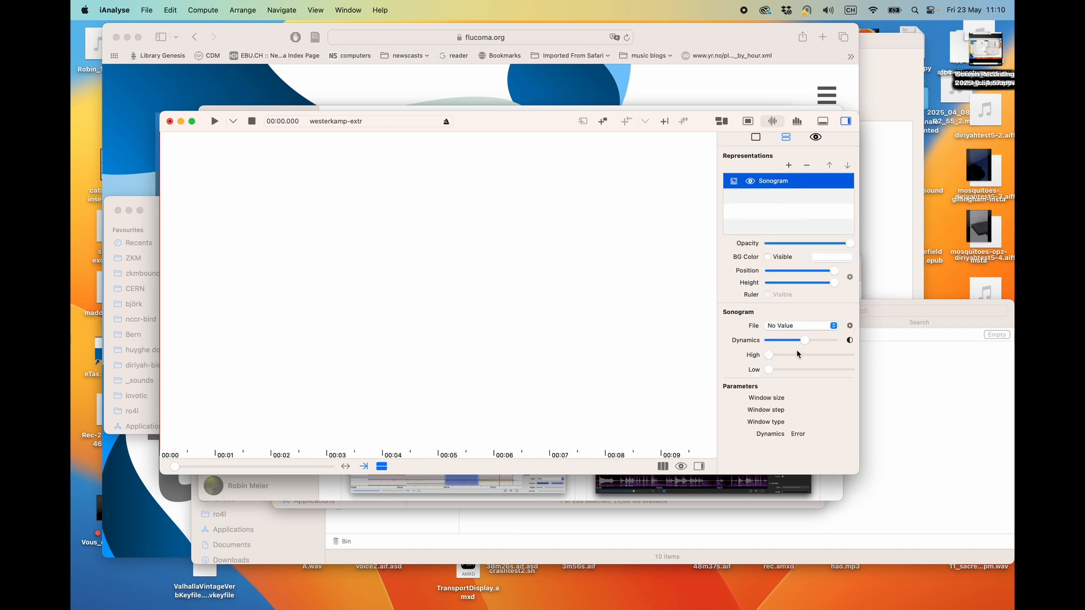
pyautogui.click(796, 327)
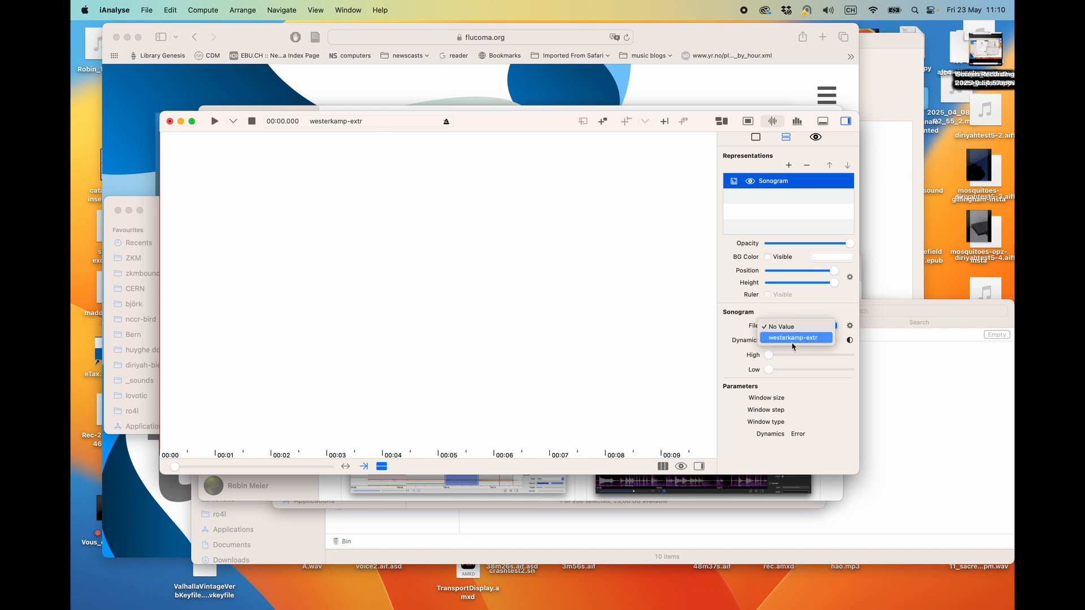
pyautogui.click(793, 339)
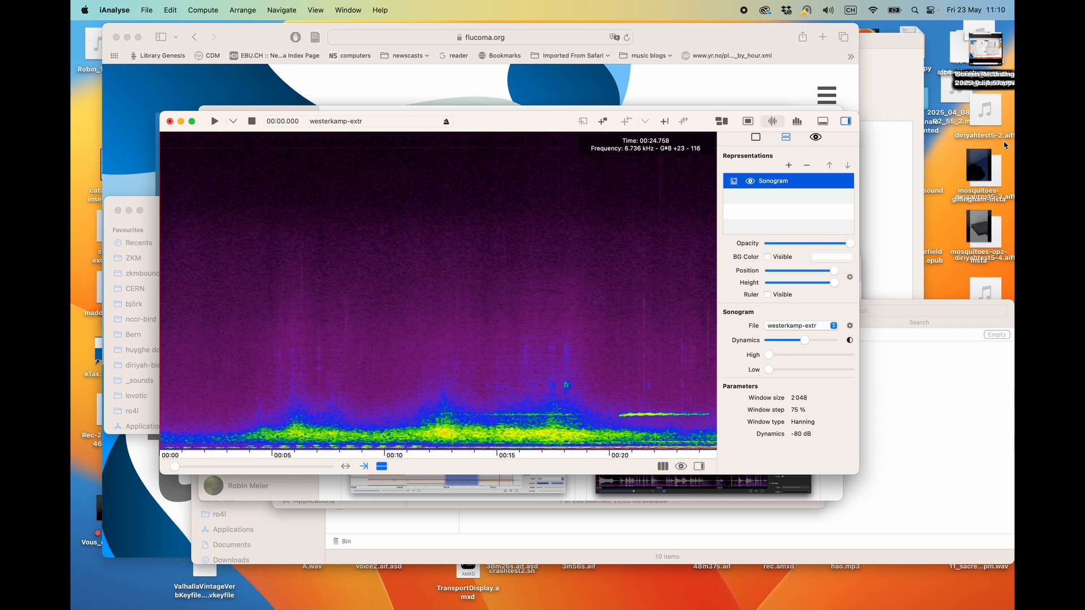
# - Show the waveform timeline below the sonogram, play the audio from about 6 seconds, and pause it
pyautogui.click(823, 122)
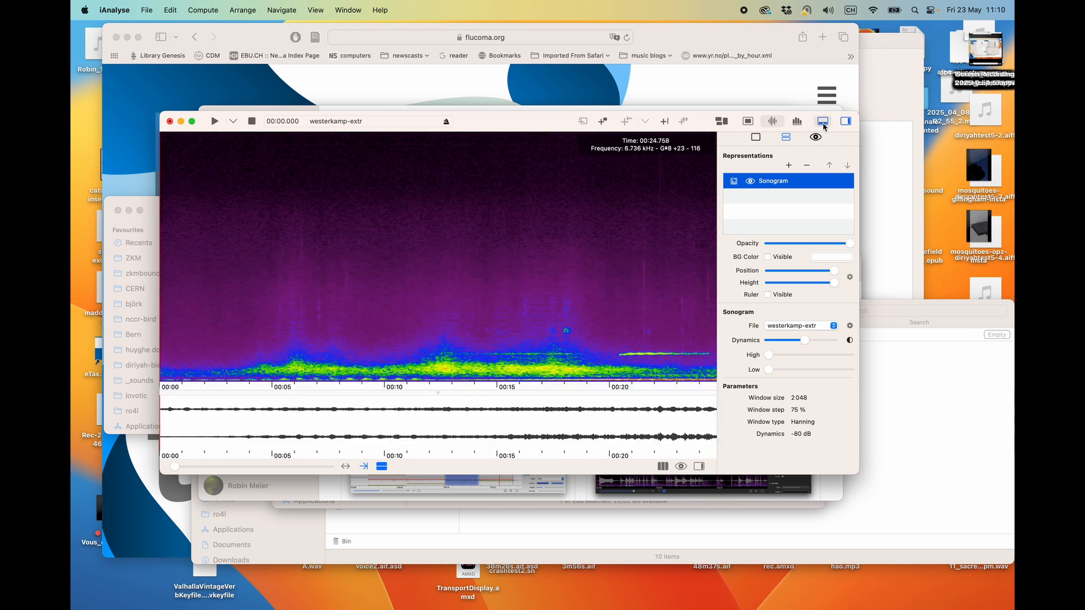
pyautogui.press('space')
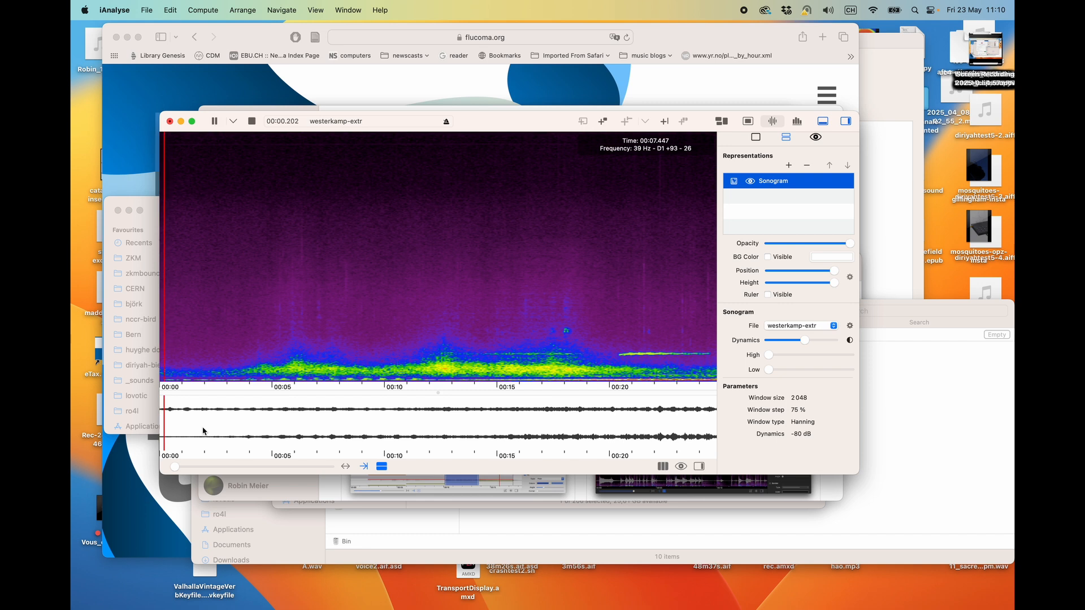
pyautogui.click(289, 423)
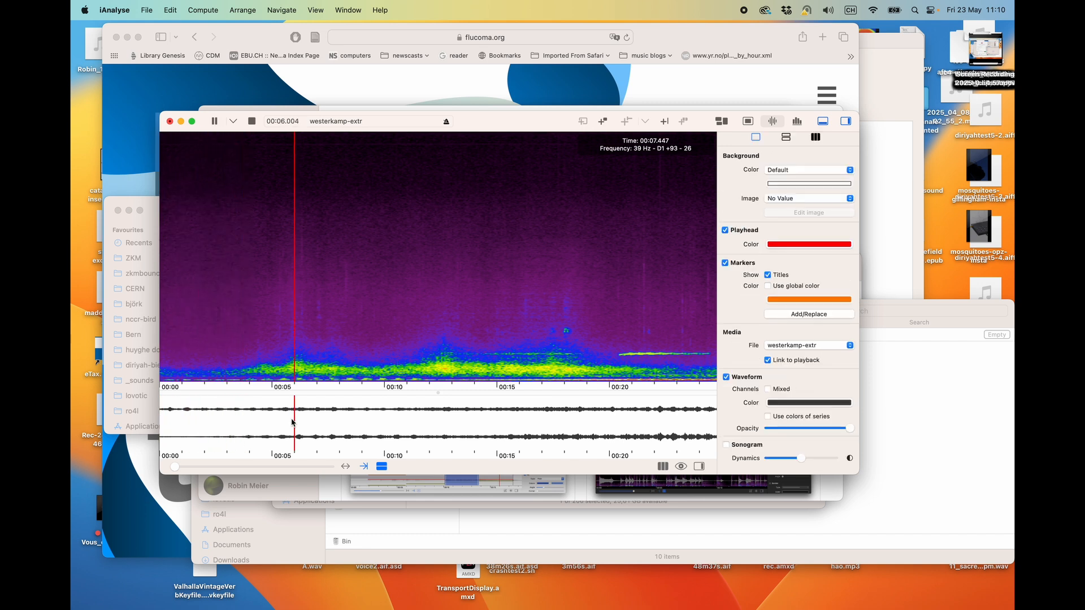
pyautogui.press('space')
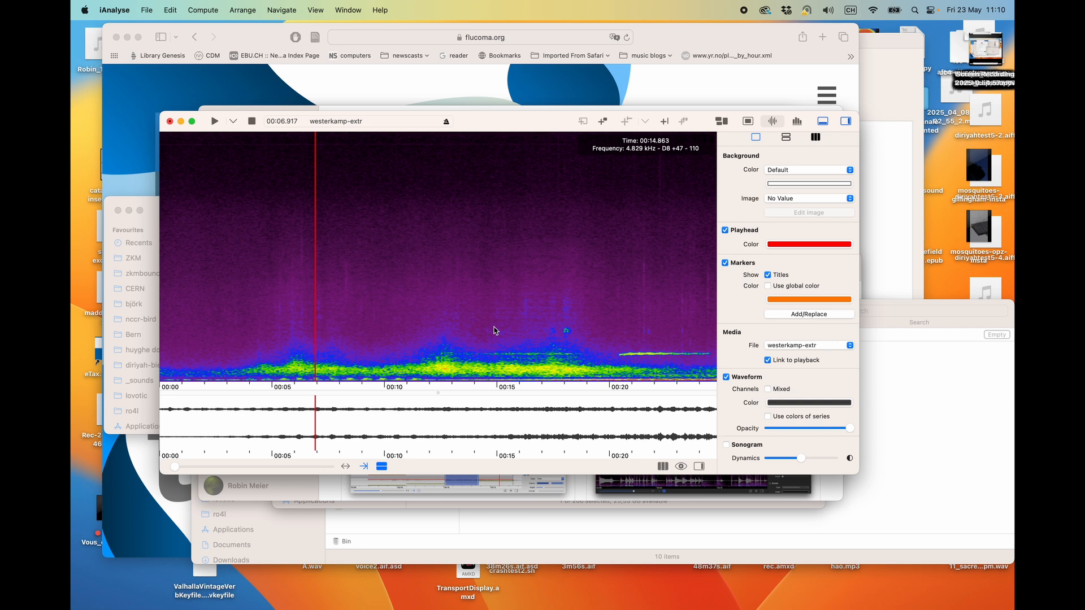
# - Try lowering the sonogram's upper frequency limit to magnify the low frequencies, and restore the full range
pyautogui.click(786, 138)
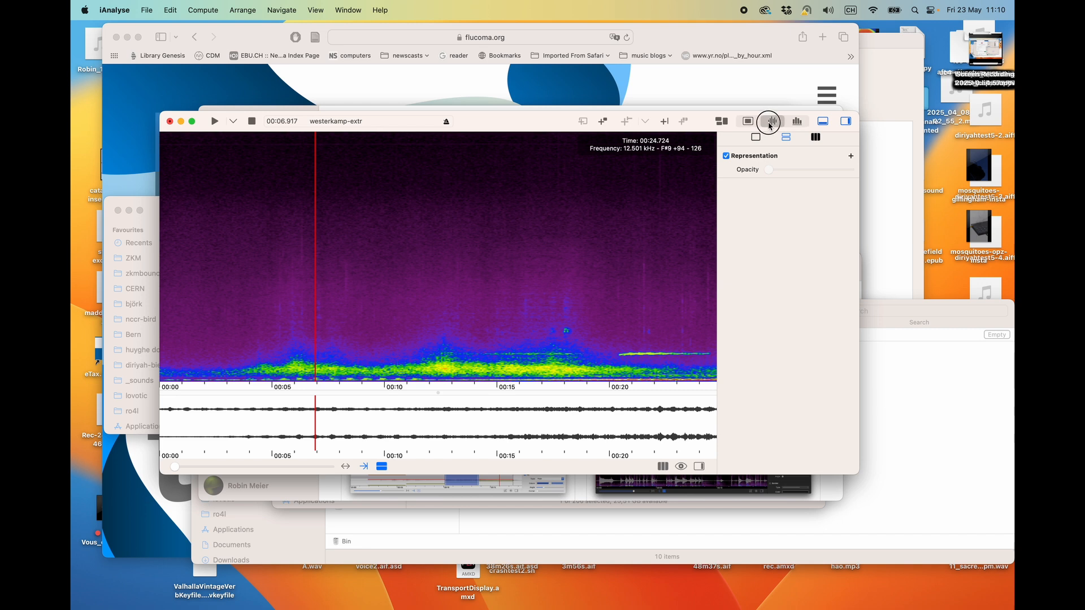
pyautogui.click(771, 120)
pyautogui.click(777, 183)
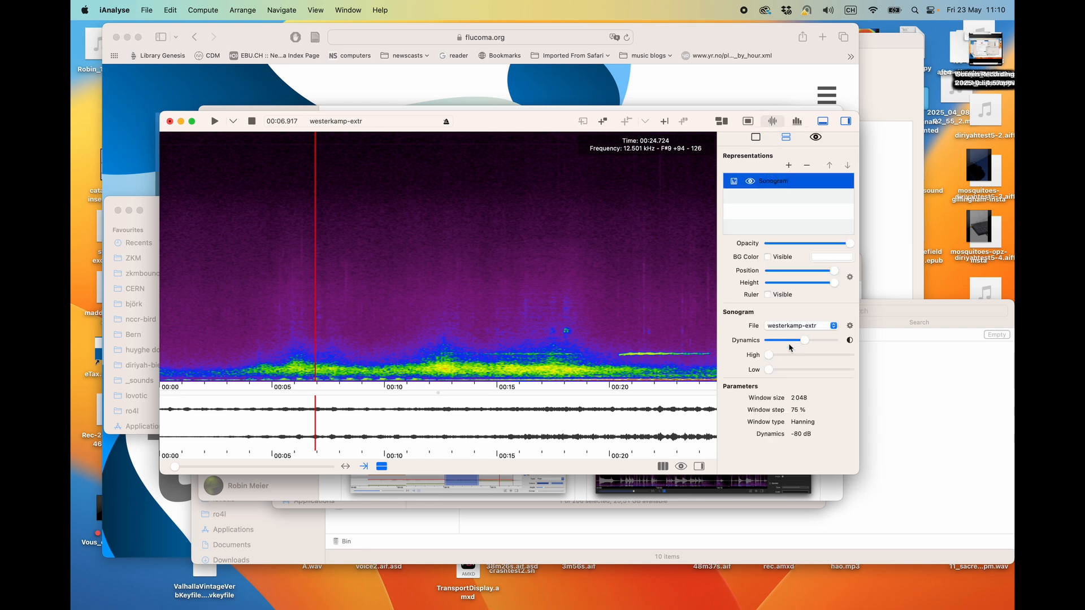
pyautogui.moveTo(769, 355); pyautogui.dragTo(832, 353)
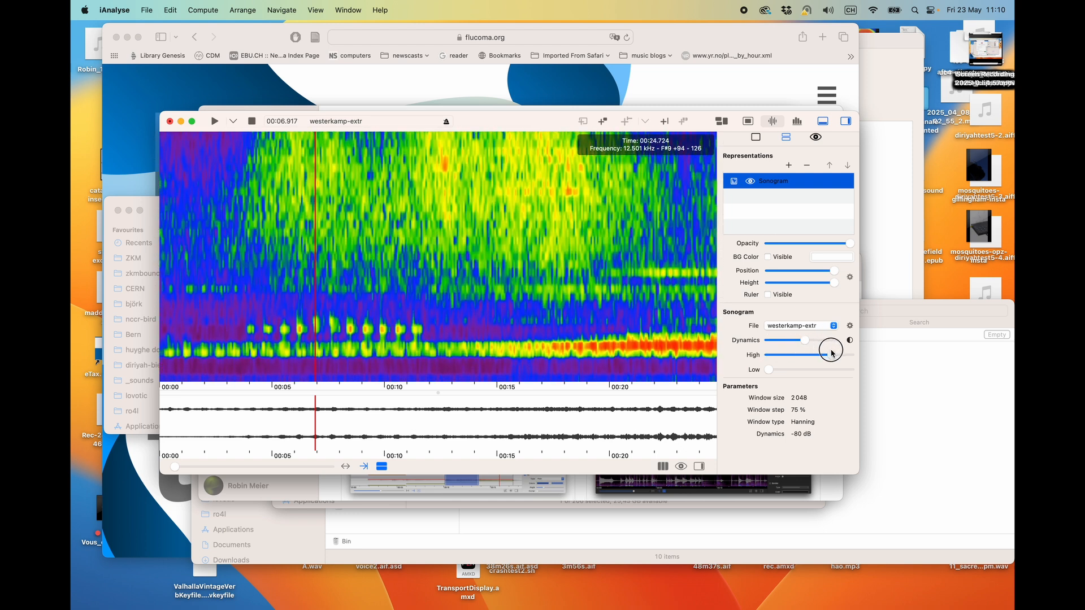
pyautogui.moveTo(832, 352); pyautogui.dragTo(757, 354)
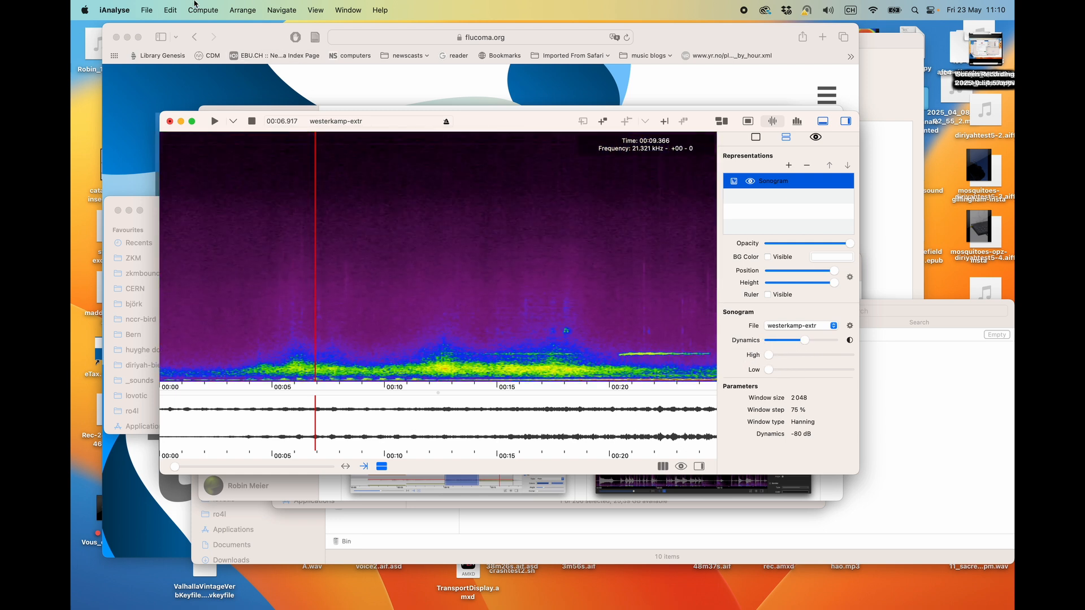
# - Start a Spectrum computation for westerkamp-extr with Logarithmic FFT enabled and plain FFT disabled
pyautogui.click(170, 9)
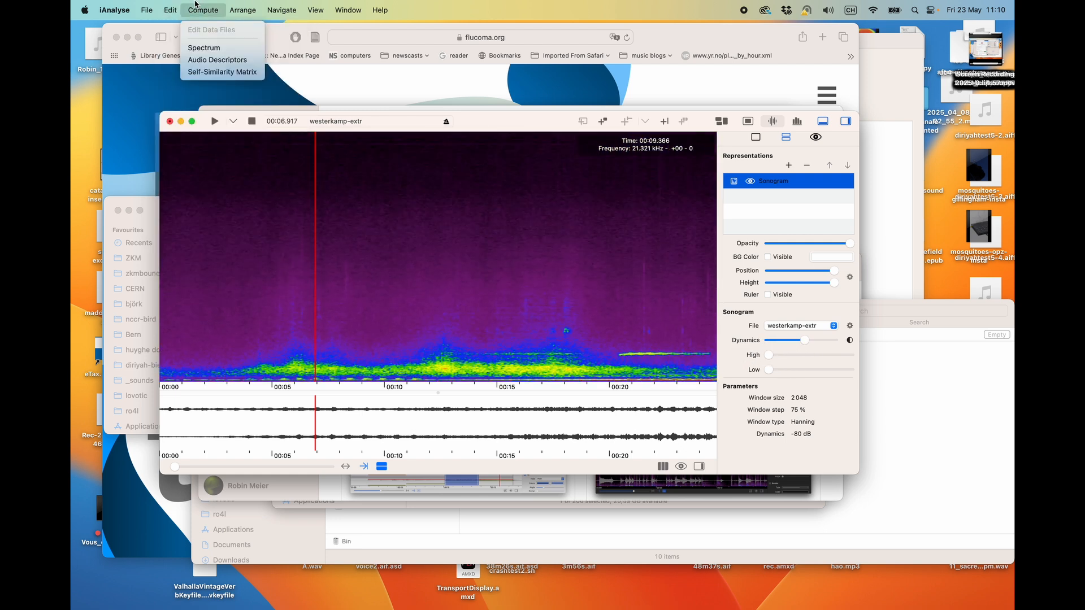
pyautogui.click(207, 48)
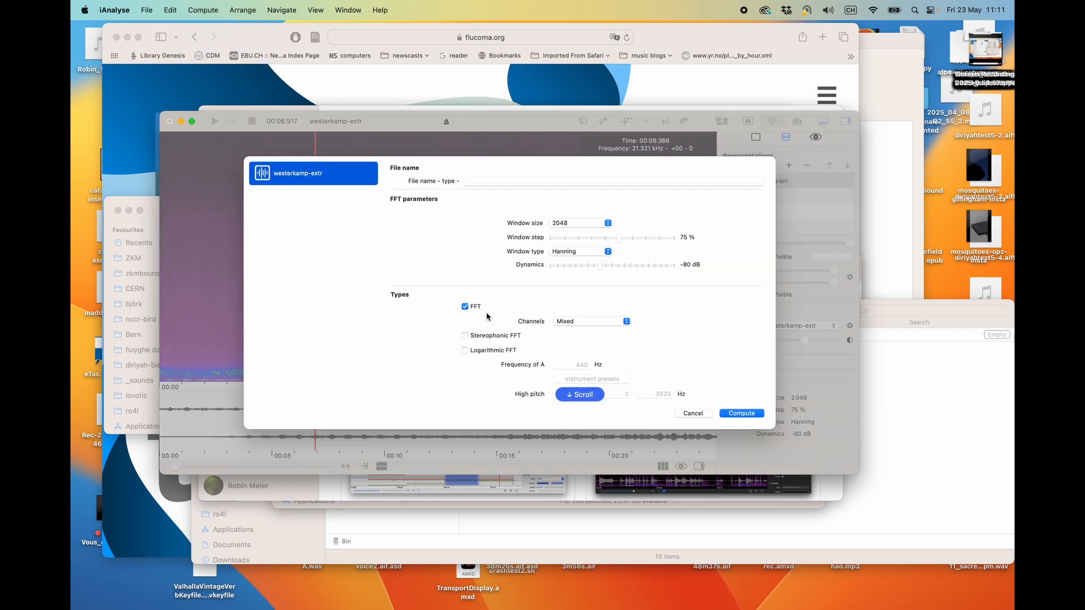
pyautogui.click(465, 350)
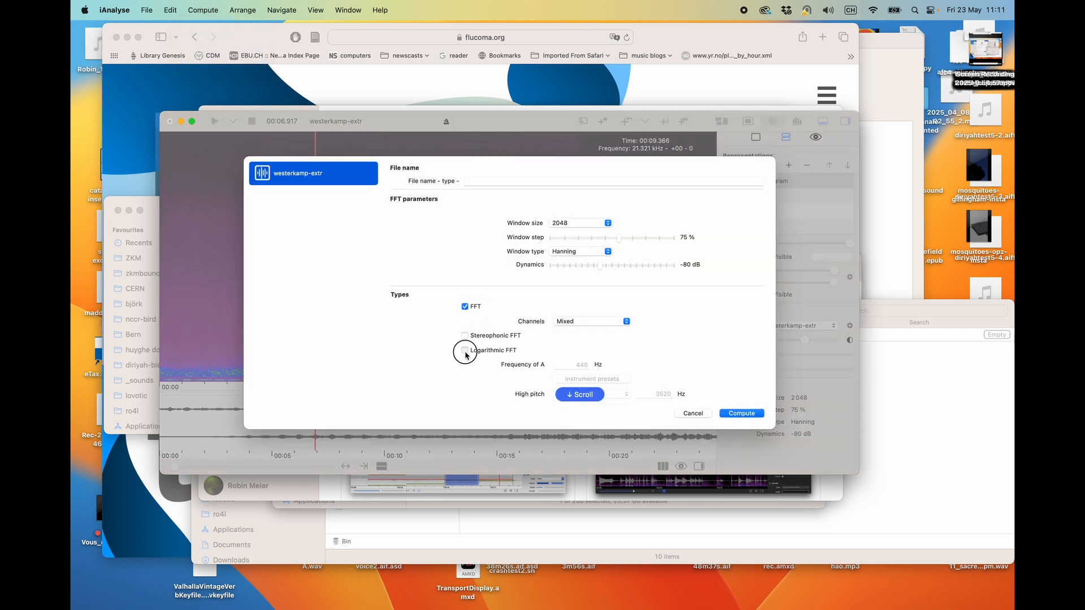
pyautogui.click(464, 307)
pyautogui.scroll(-5, 498, 322)
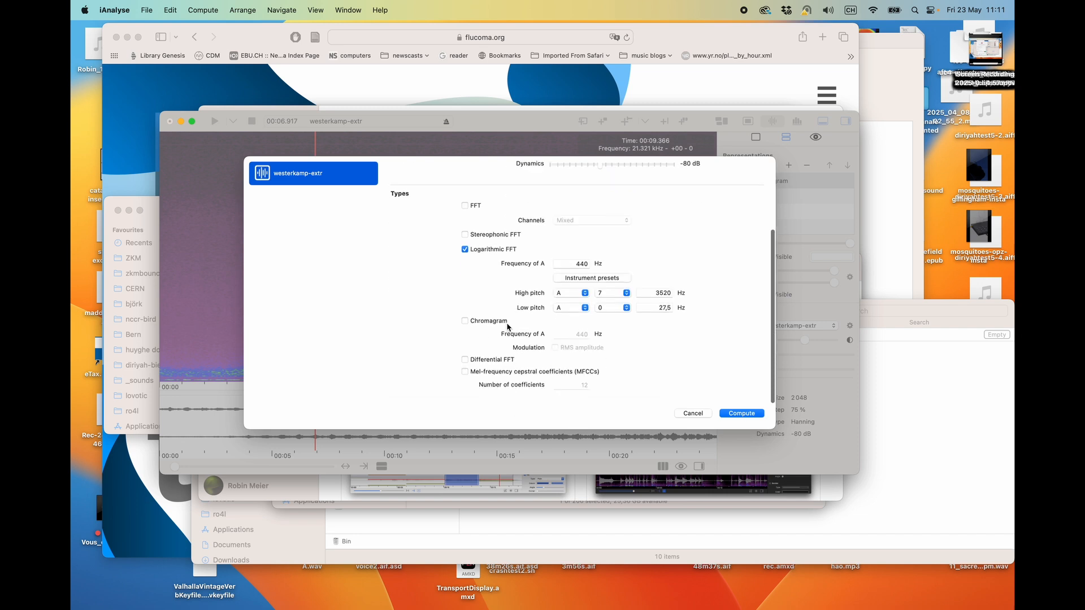
# - Set the Logarithmic FFT's high pitch to A 8, 7040 Hz
pyautogui.click(604, 301)
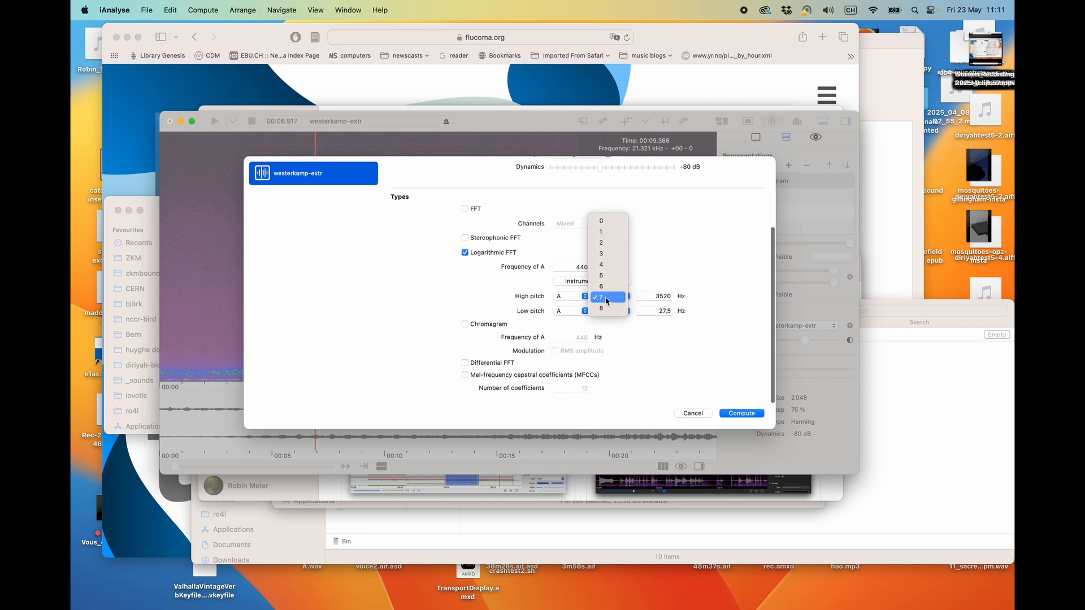
pyautogui.click(610, 308)
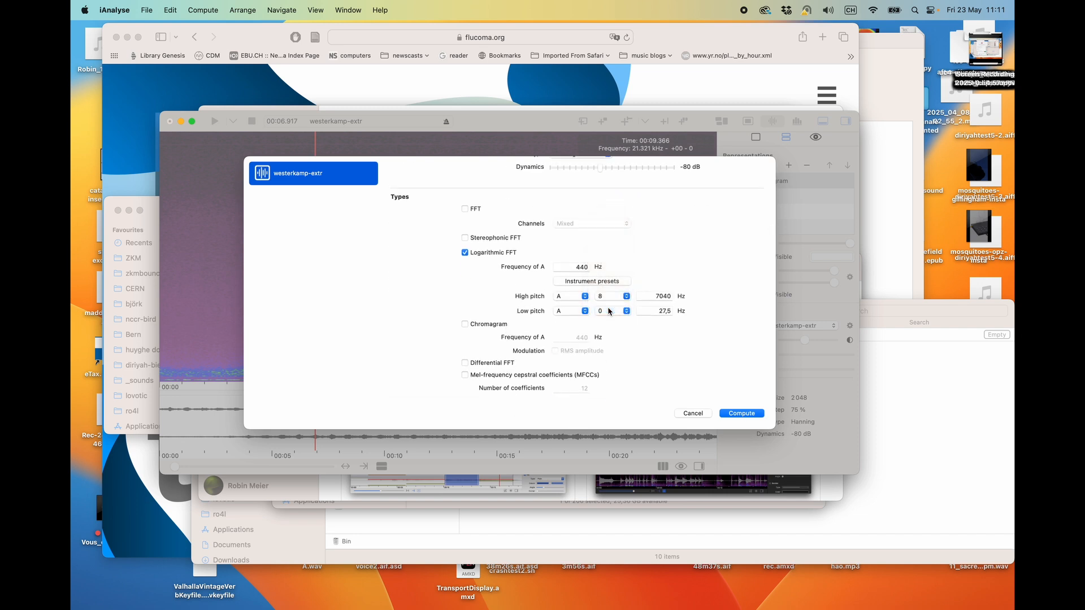
pyautogui.doubleClick(653, 295)
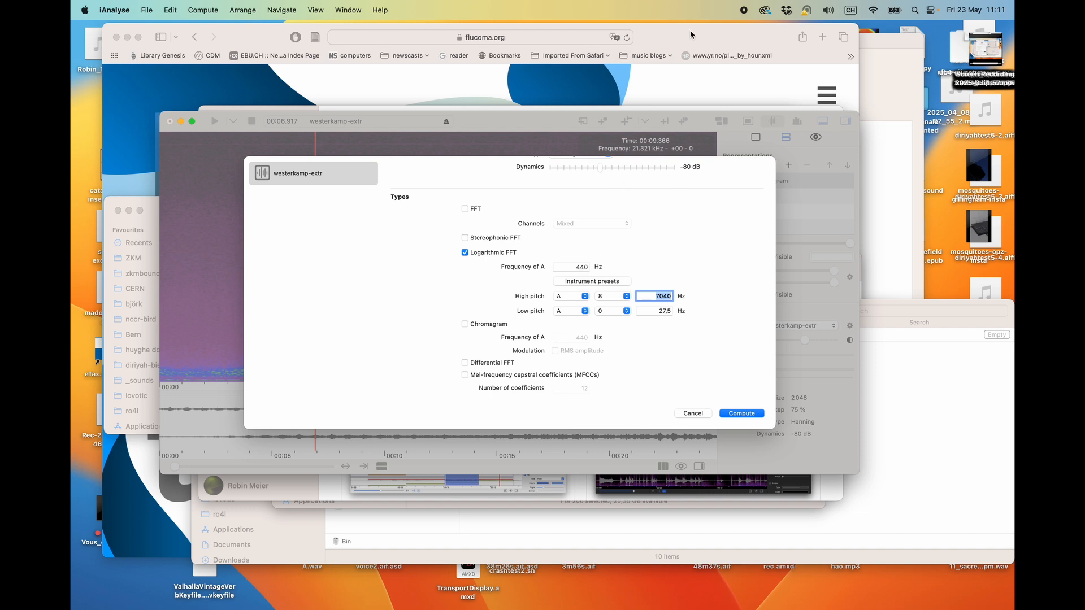
# - Switch to Safari, open the FluCoMa Learn site, search it for mfcc, and read the MFCC reference page
pyautogui.click(650, 40)
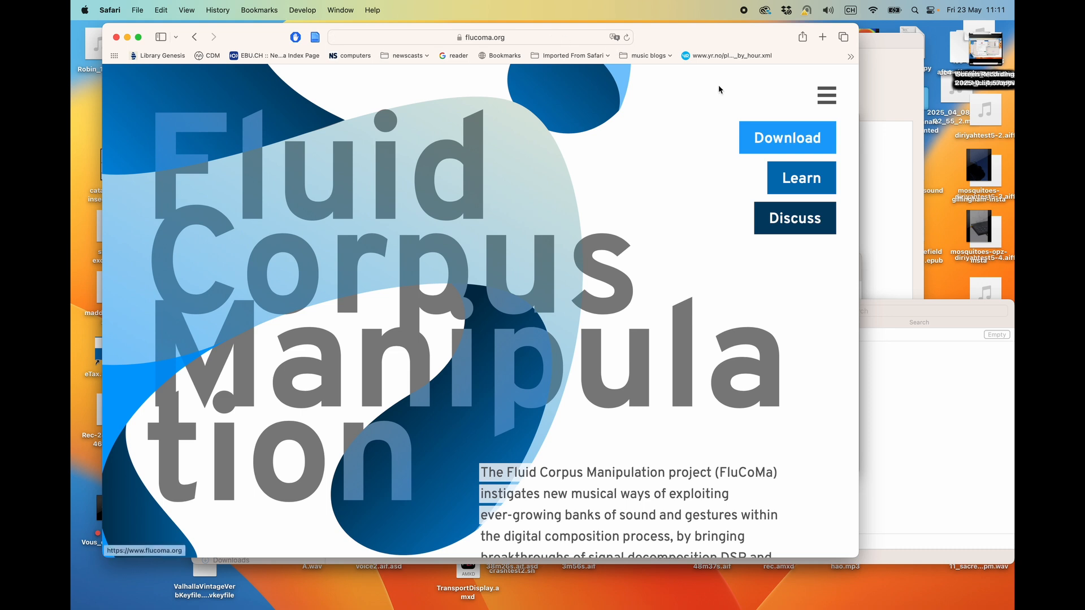
pyautogui.click(801, 179)
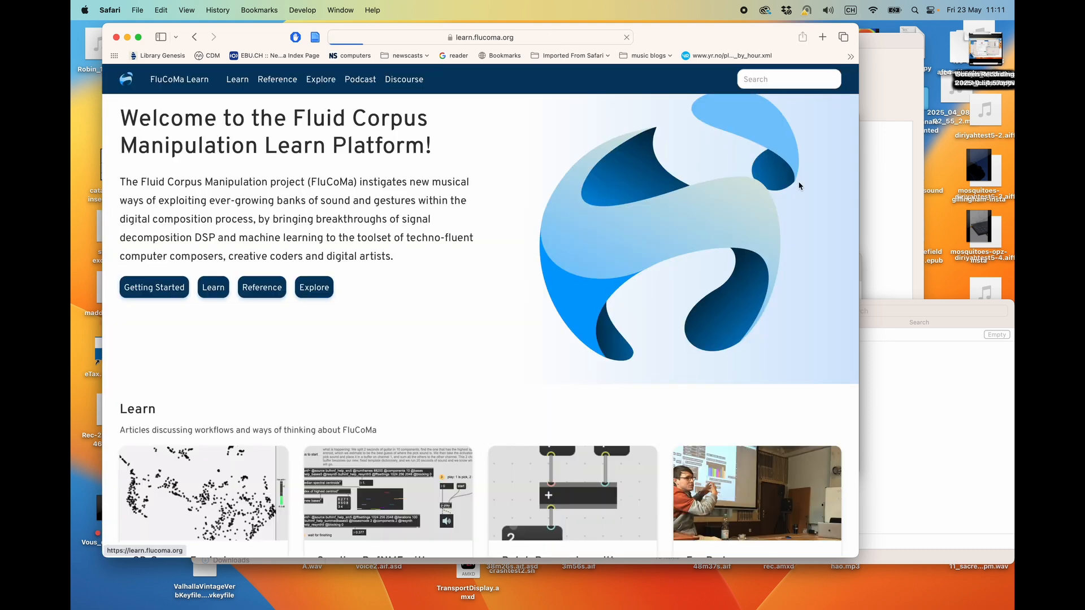
pyautogui.click(769, 80)
pyautogui.write('mfcc')
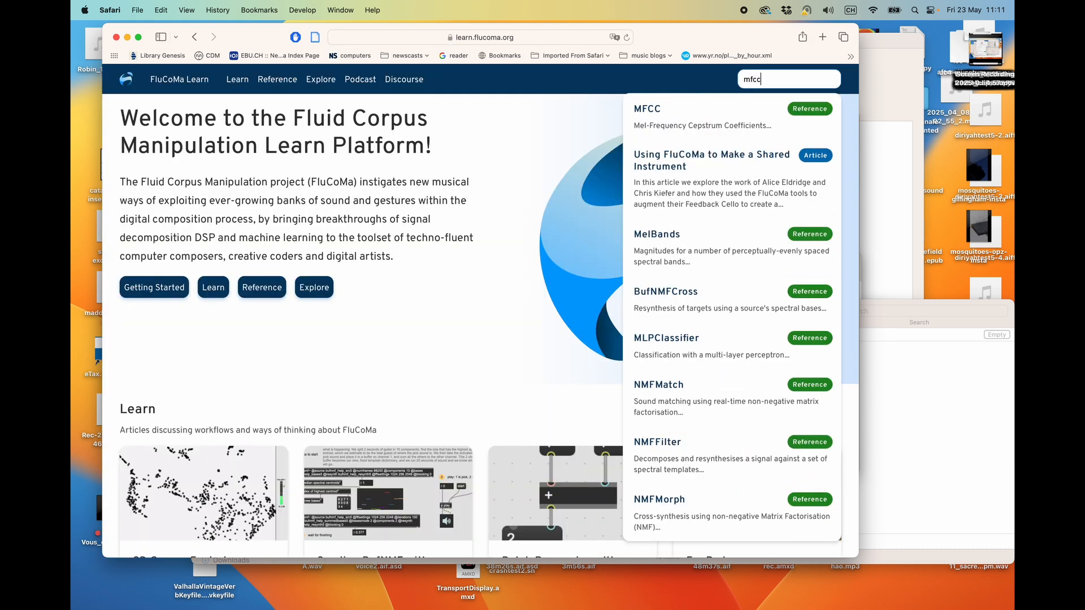
pyautogui.click(702, 120)
pyautogui.scroll(-15, 393, 390)
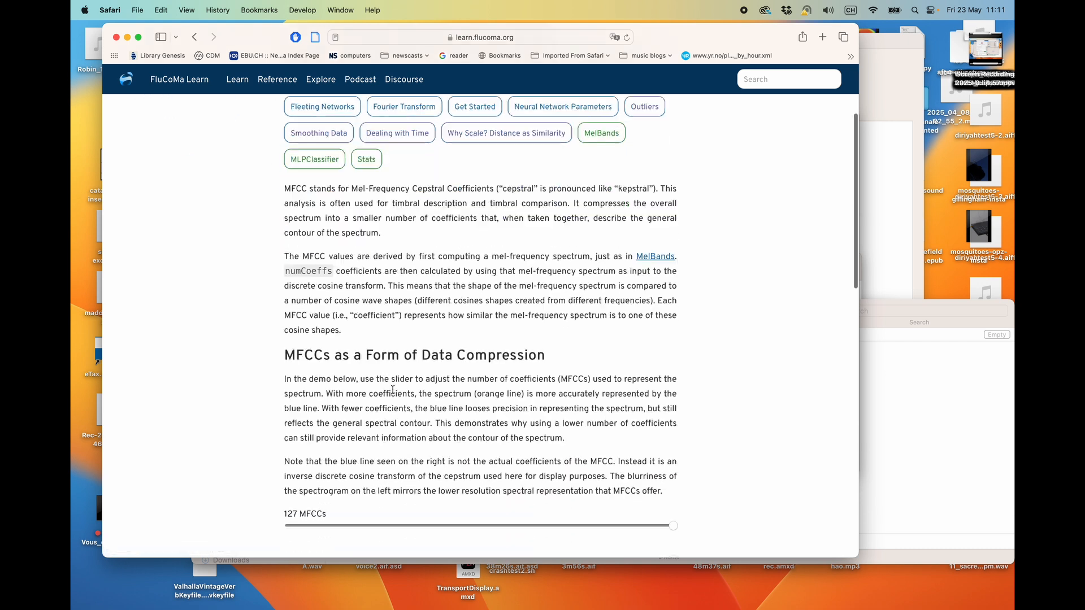
pyautogui.scroll(6, 394, 392)
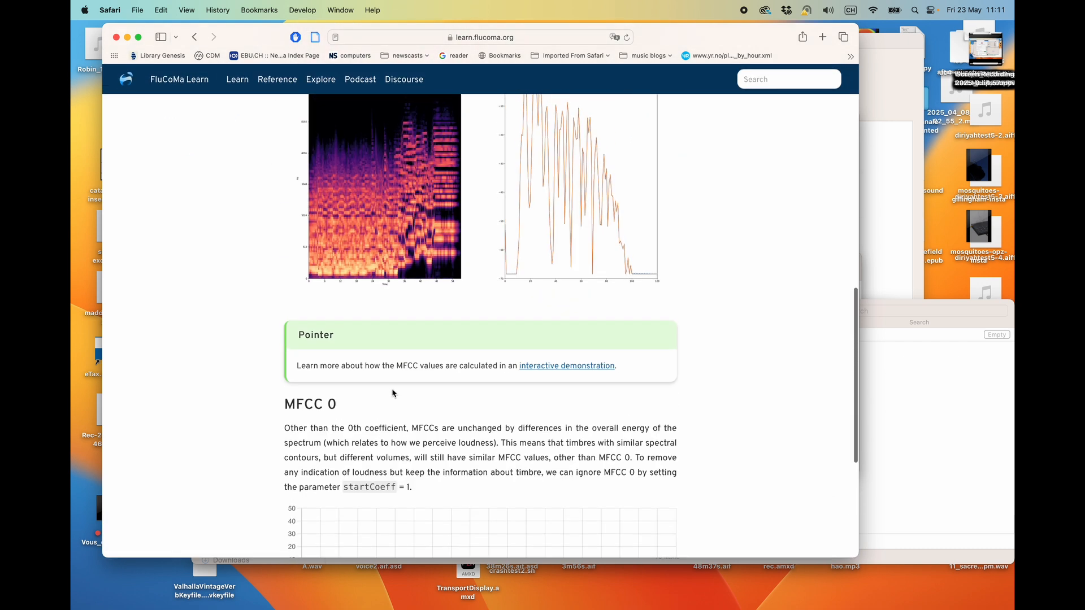
# - Open the interactive MFCC demonstration, pick a moment in the second waveform burst, and redraw the MelBands to explore the coefficients
pyautogui.click(582, 423)
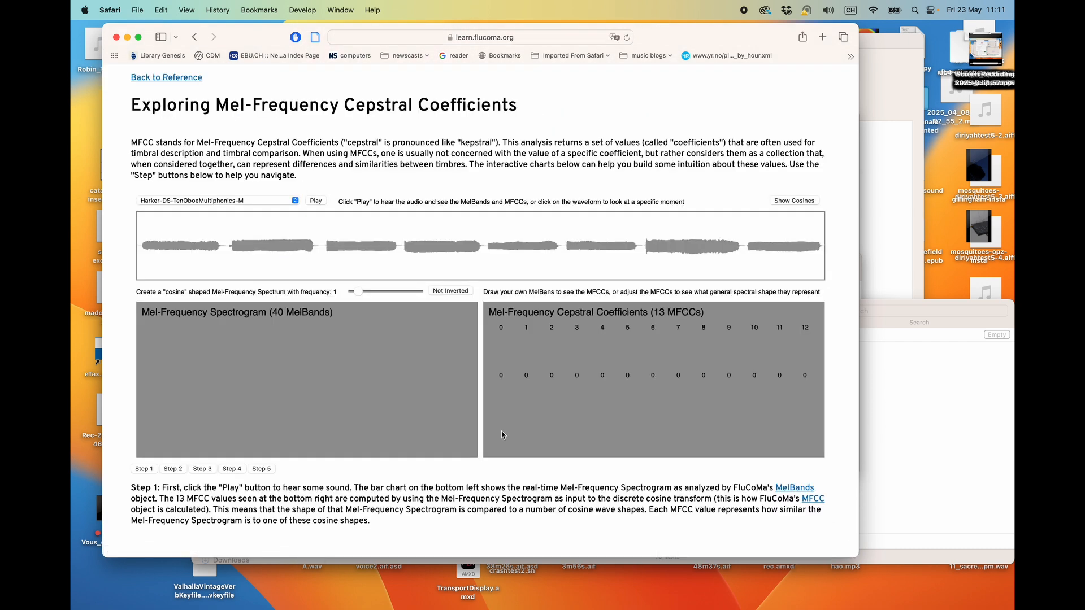
pyautogui.click(233, 249)
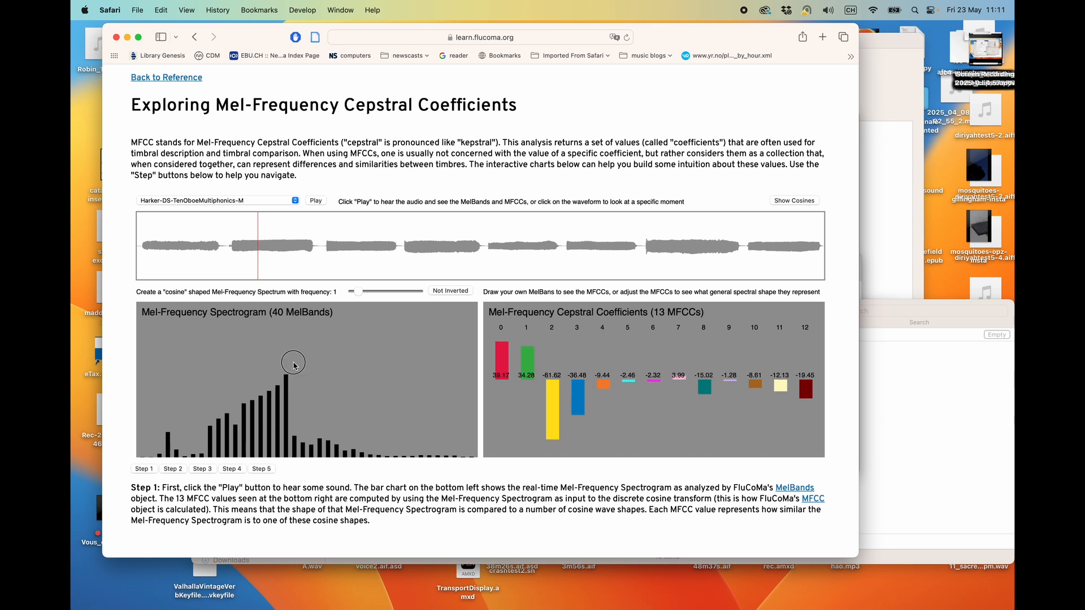
pyautogui.moveTo(351, 337)
pyautogui.mouseDown()
pyautogui.moveTo(375, 385)
pyautogui.moveTo(244, 351)
pyautogui.moveTo(323, 441)
pyautogui.mouseUp()
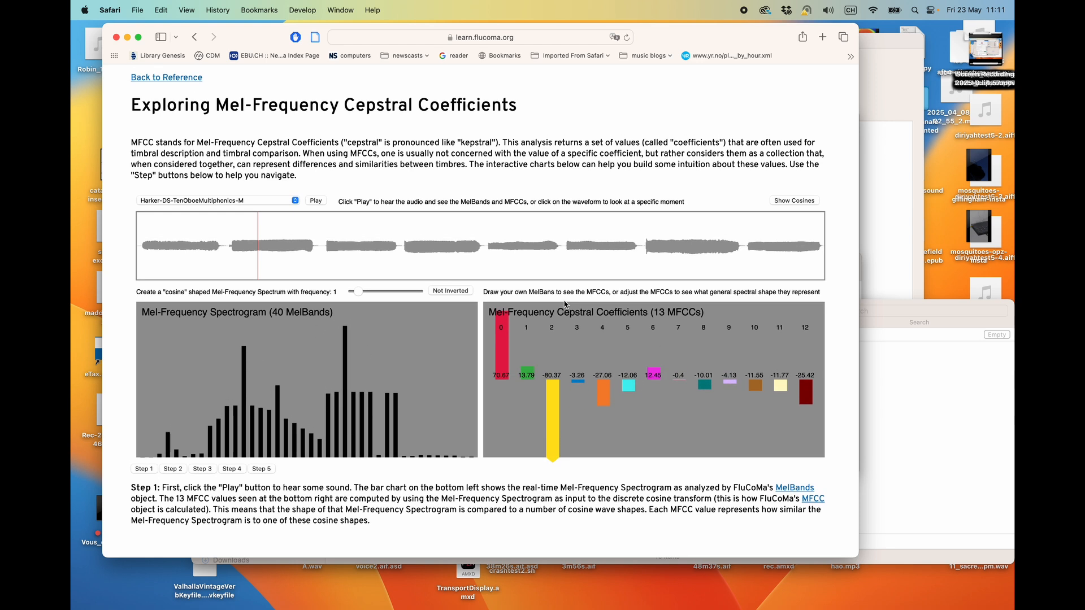
# - Switch back to iAnalyse, compute the logarithmic spectrum, and assign westerkamp-extr - LFFT as the Sonogram's source file
pyautogui.press('super+Tab')
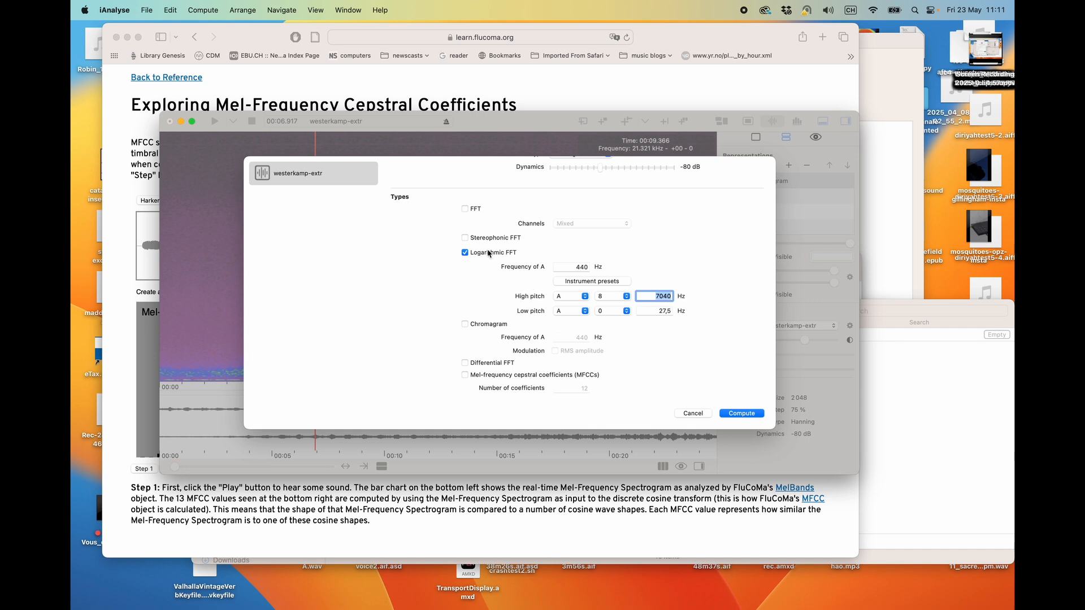
pyautogui.click(742, 413)
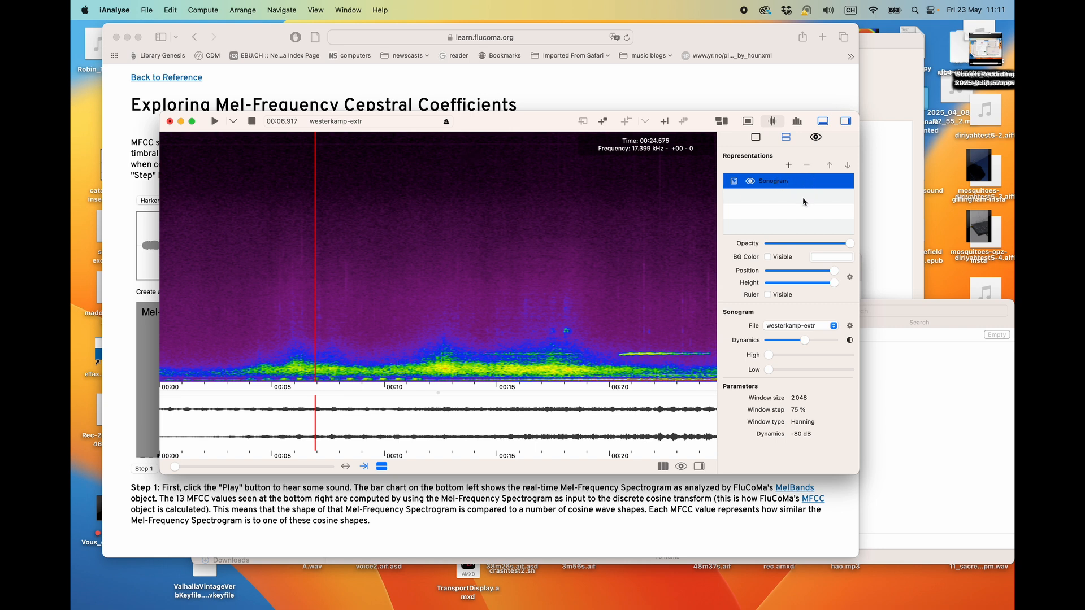
pyautogui.click(785, 330)
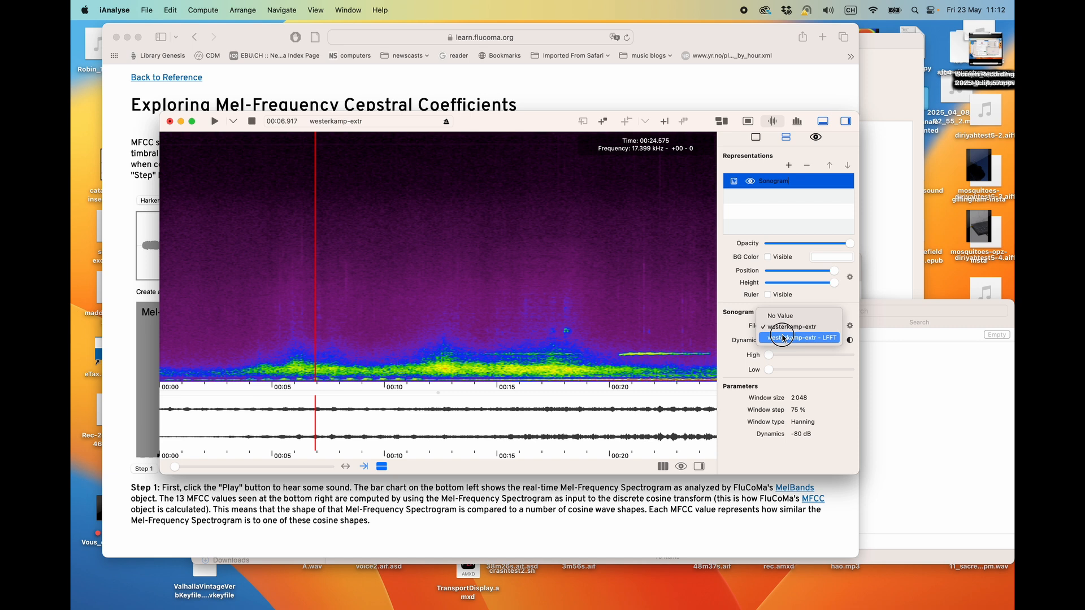
pyautogui.click(784, 338)
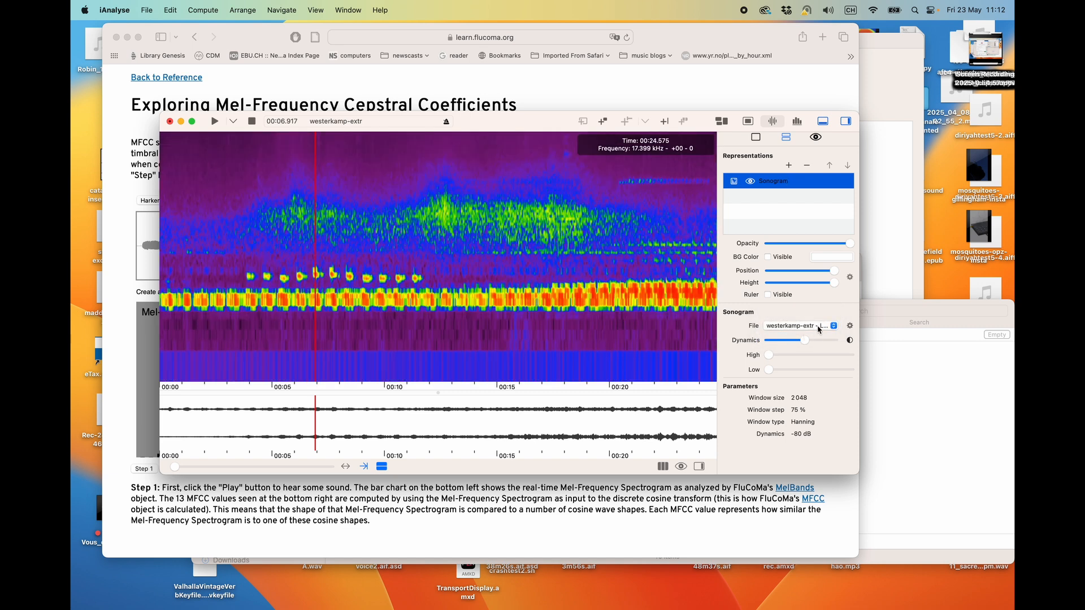
pyautogui.moveTo(767, 354); pyautogui.dragTo(727, 351)
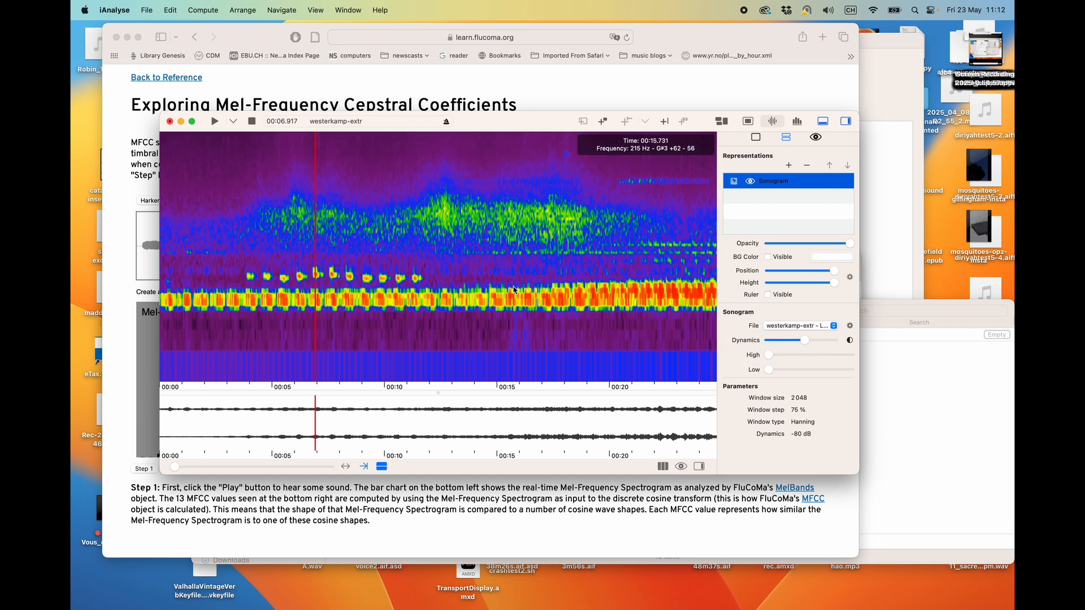
# - Play the audio from near the beginning alongside the logarithmic sonogram and pause at about 12 seconds
pyautogui.click(168, 430)
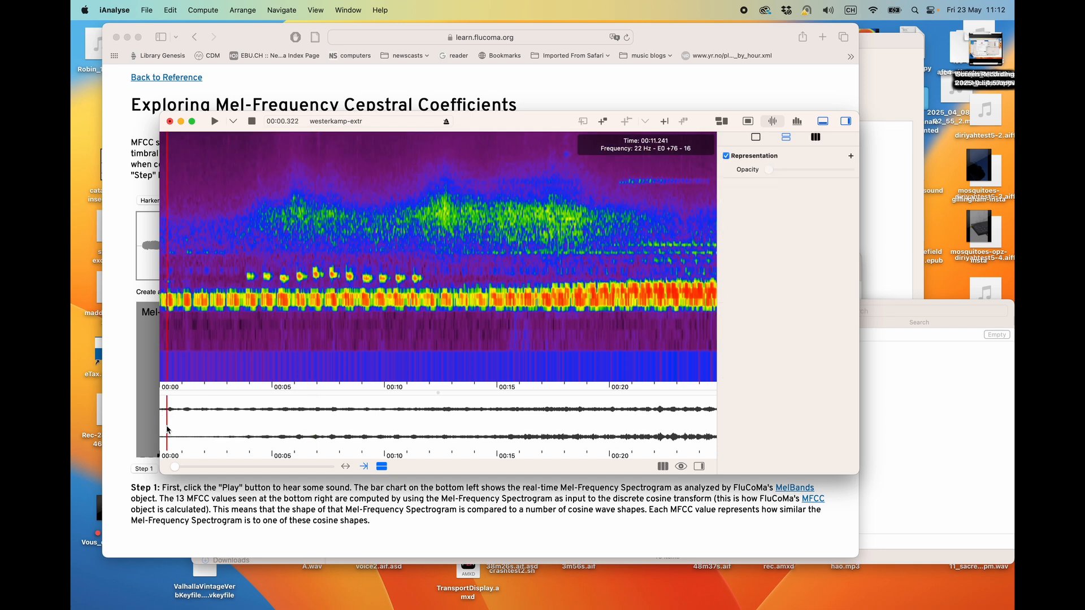
pyautogui.press('space')
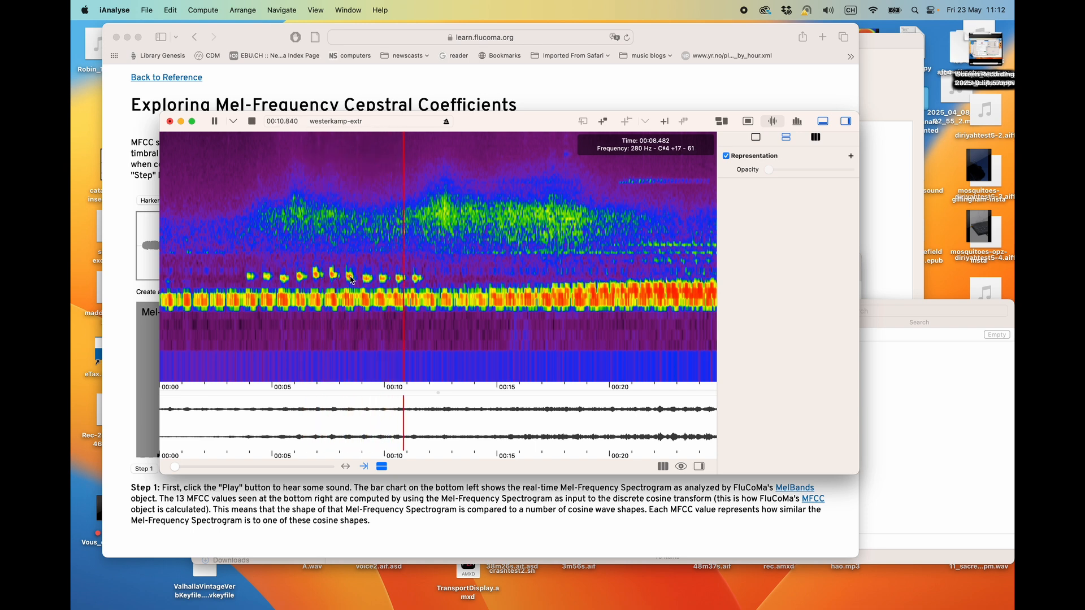
pyautogui.press('space')
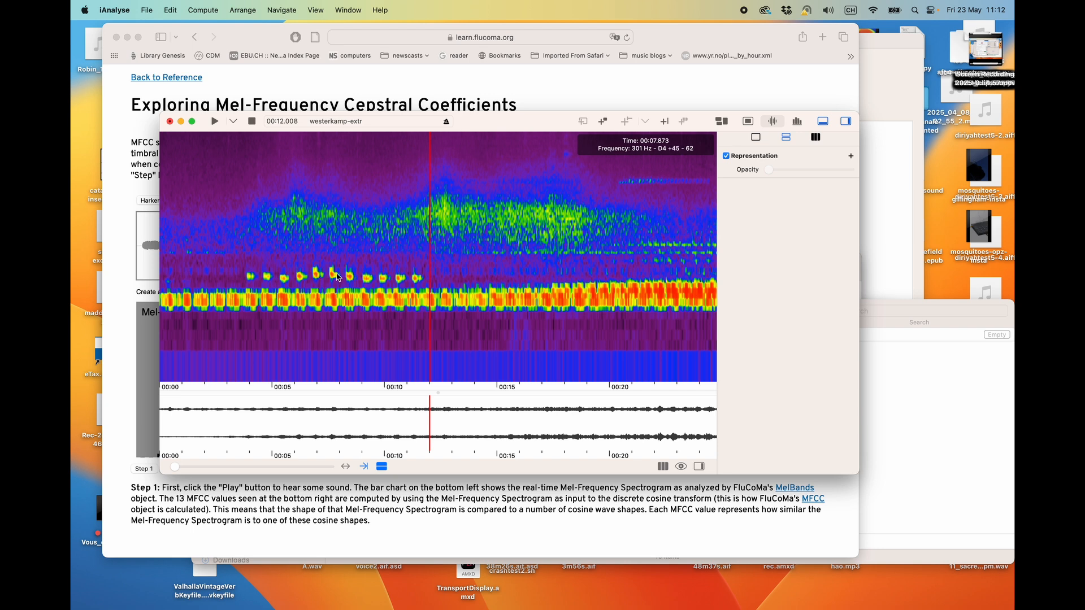
# - Add a Text Box annotation high on the sonogram from about 7 to 12 seconds, labelled "mix" with the text "filter sweep"
pyautogui.click(604, 122)
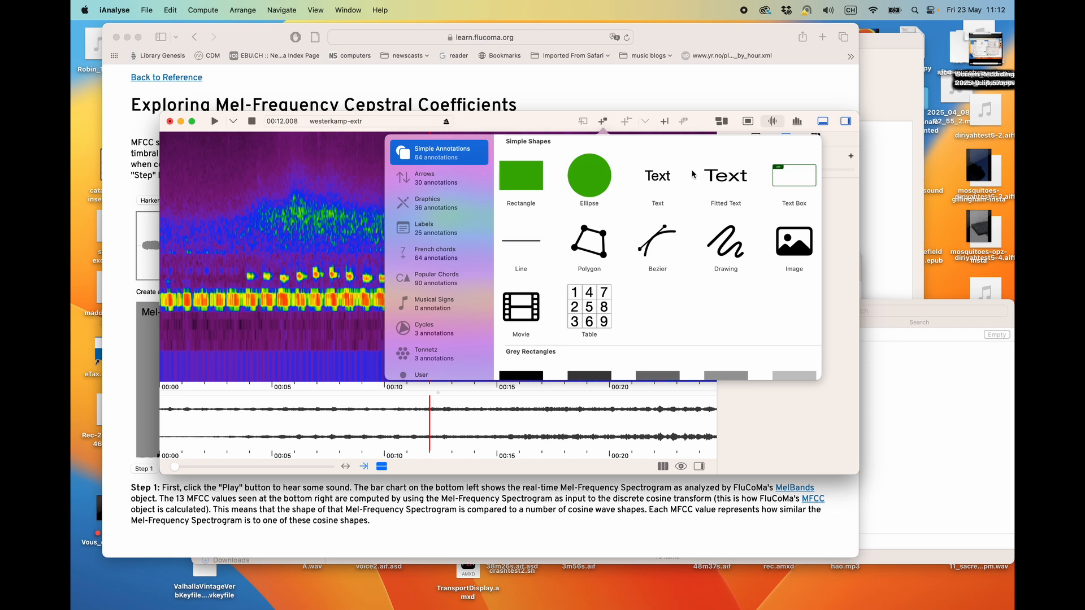
pyautogui.moveTo(791, 180)
pyautogui.mouseDown()
pyautogui.moveTo(757, 165)
pyautogui.moveTo(448, 256)
pyautogui.moveTo(223, 257)
pyautogui.moveTo(243, 174)
pyautogui.moveTo(367, 181)
pyautogui.moveTo(342, 179)
pyautogui.mouseUp()
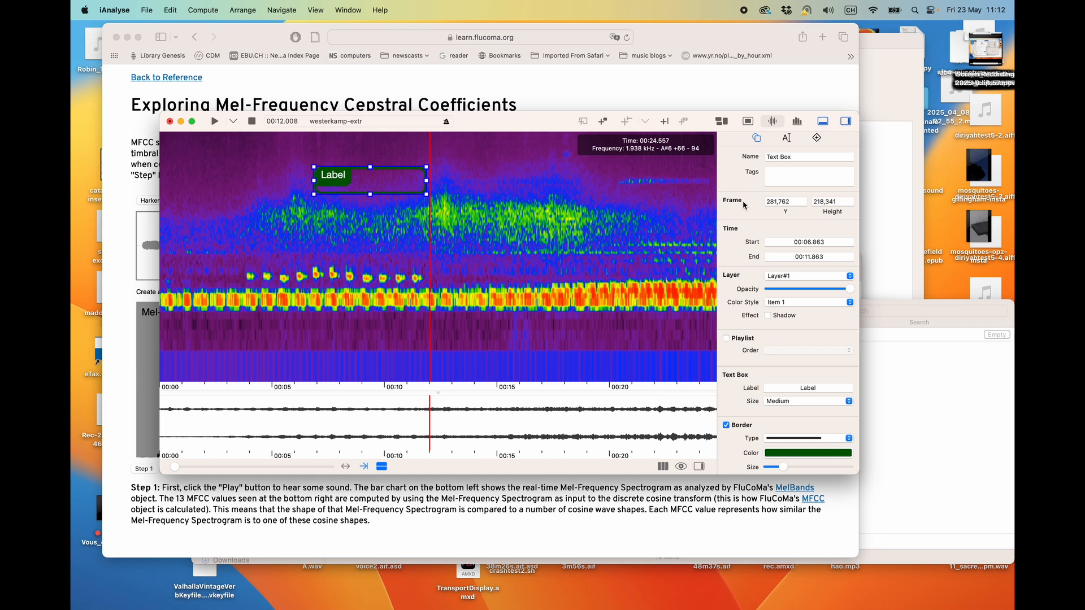
pyautogui.doubleClick(804, 386)
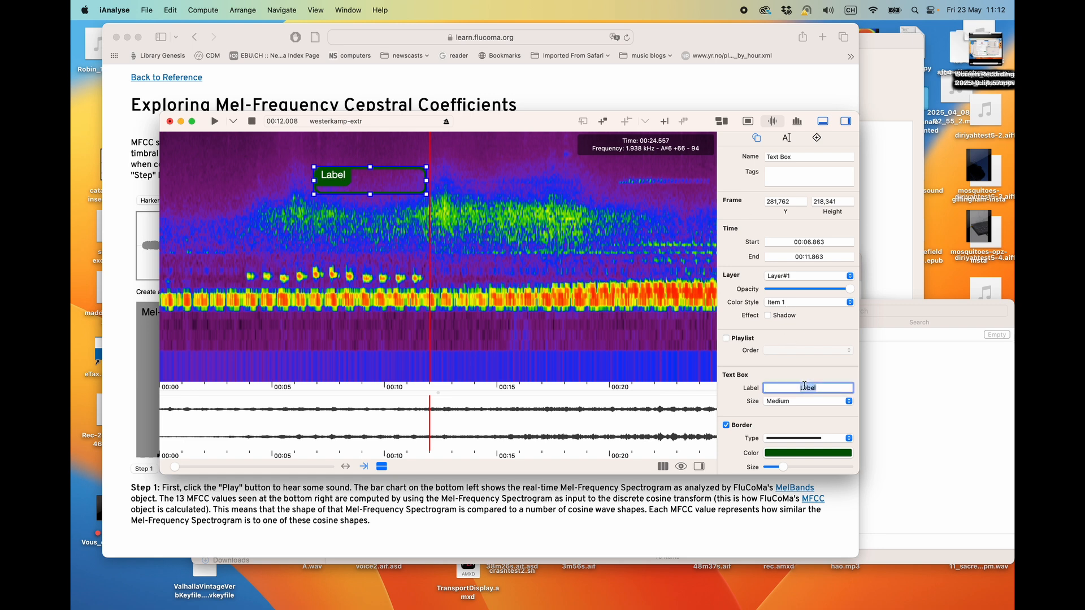
pyautogui.write('mix')
pyautogui.click(788, 138)
pyautogui.click(778, 303)
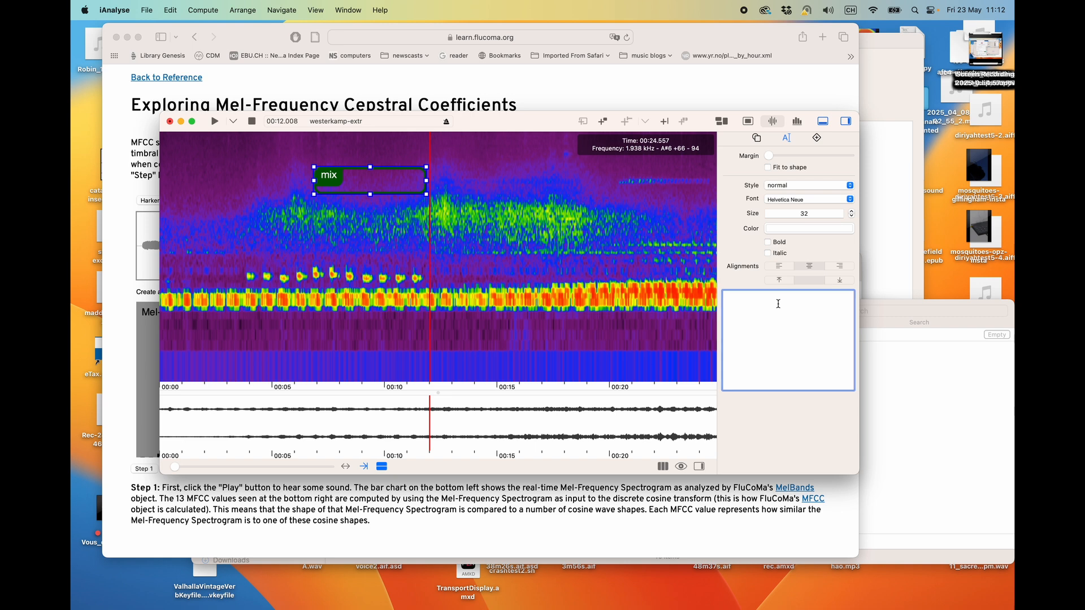
pyautogui.write('filter sweep')
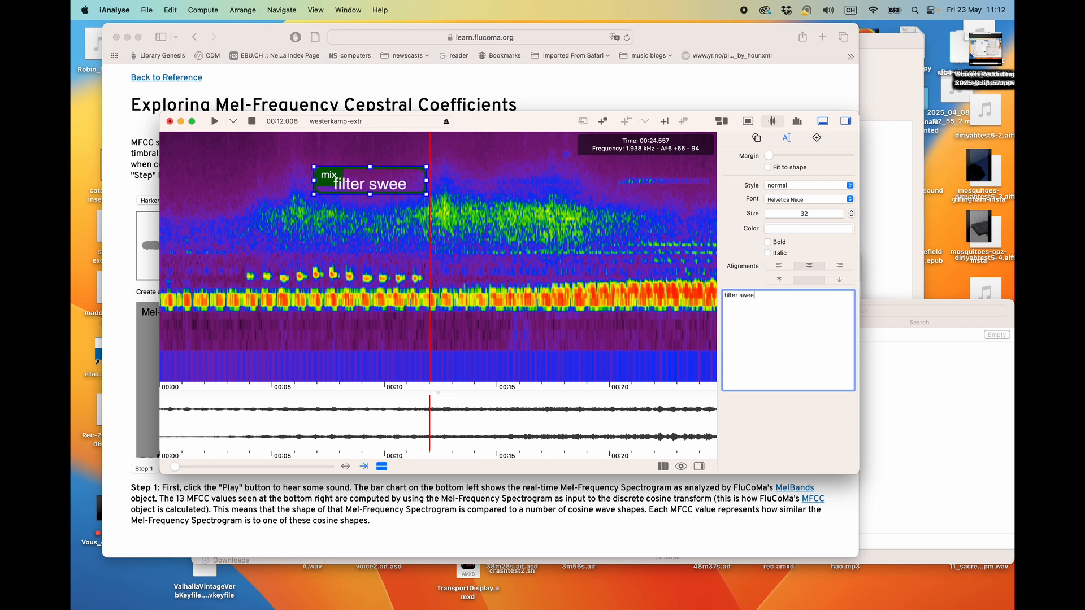
# - Reduce the text box's font size to 22 and extend the box to end at about 13.5 seconds
pyautogui.click(851, 217)
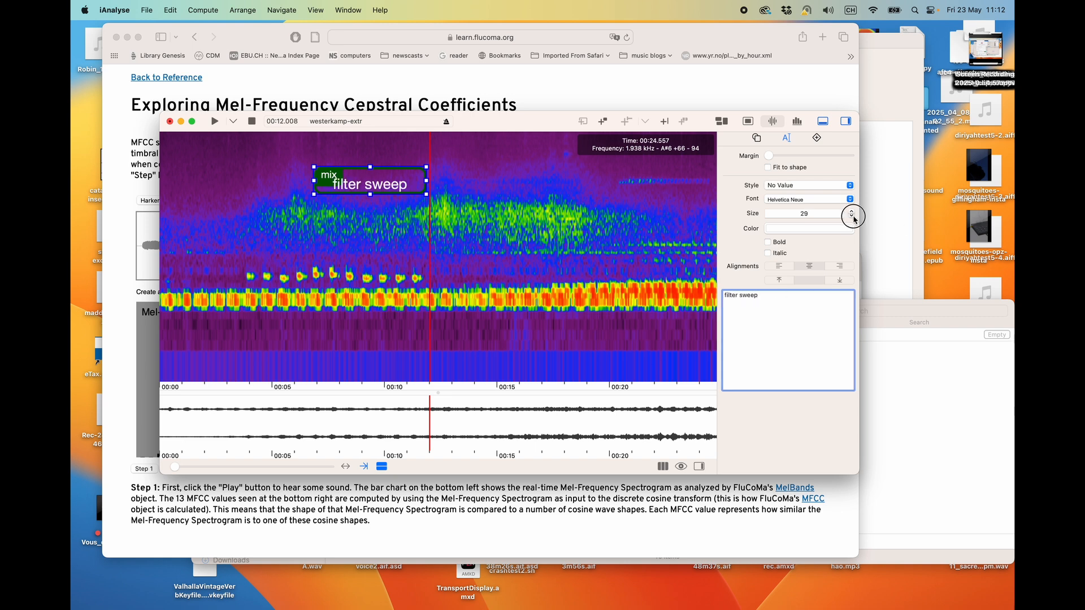
pyautogui.click(852, 217)
pyautogui.click(852, 217)
pyautogui.click(852, 217)
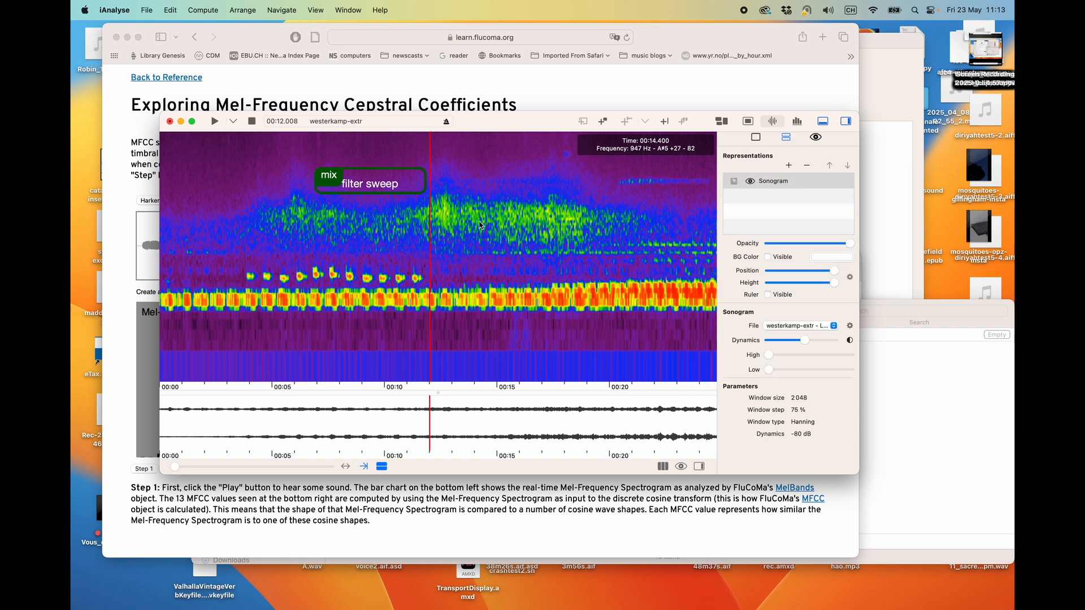
pyautogui.moveTo(425, 182); pyautogui.dragTo(466, 180)
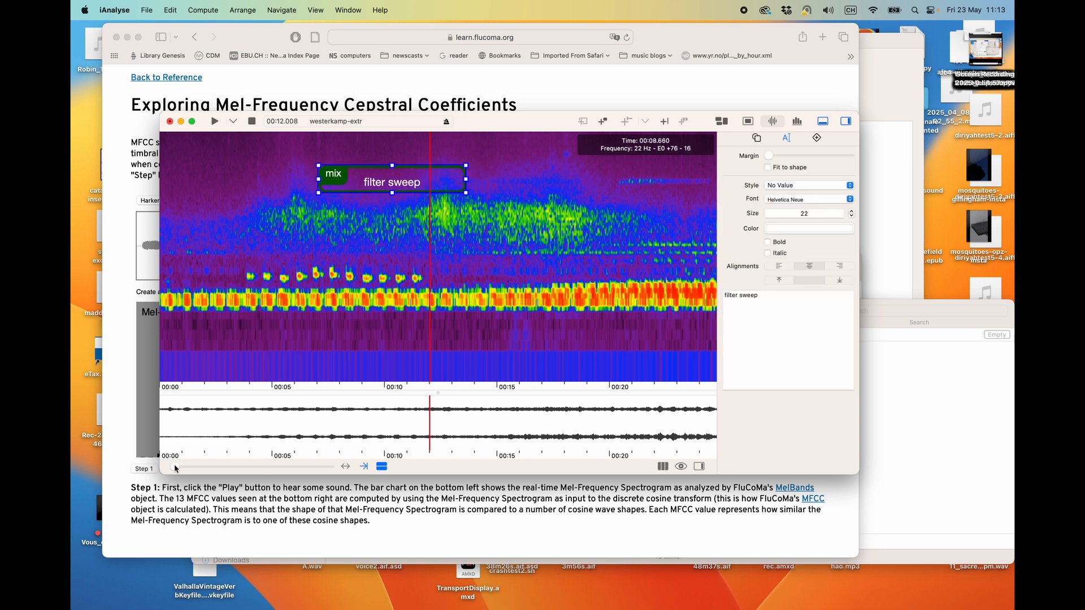
# - Add an arrow line with a round start to the sonogram, placed below the text box from about 4 to 8 seconds
pyautogui.moveTo(175, 467); pyautogui.dragTo(237, 470)
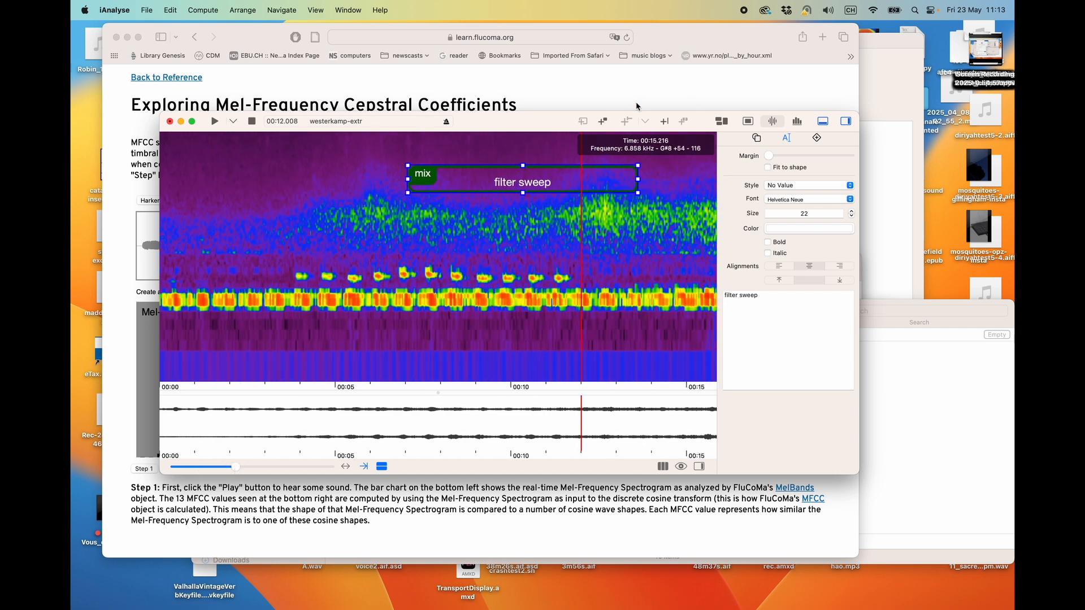
pyautogui.click(603, 121)
pyautogui.click(434, 188)
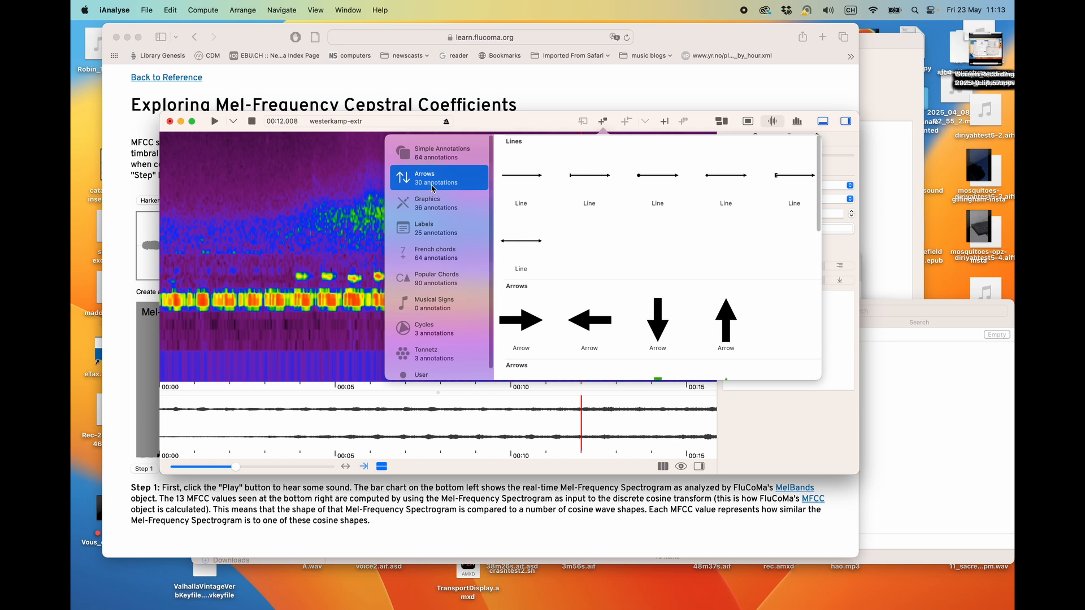
pyautogui.click(638, 177)
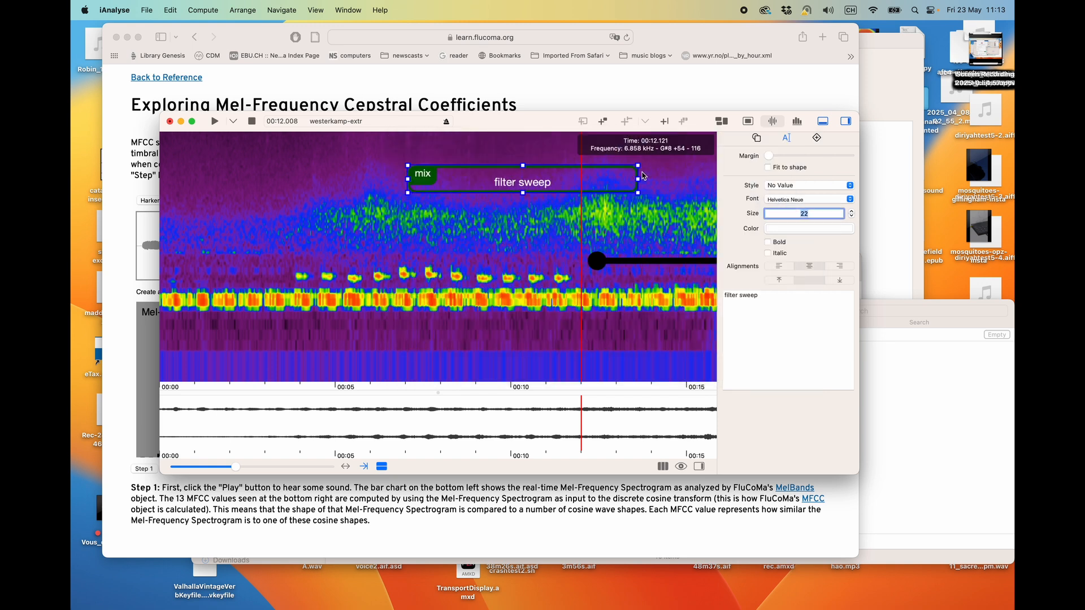
pyautogui.moveTo(593, 259); pyautogui.dragTo(295, 229)
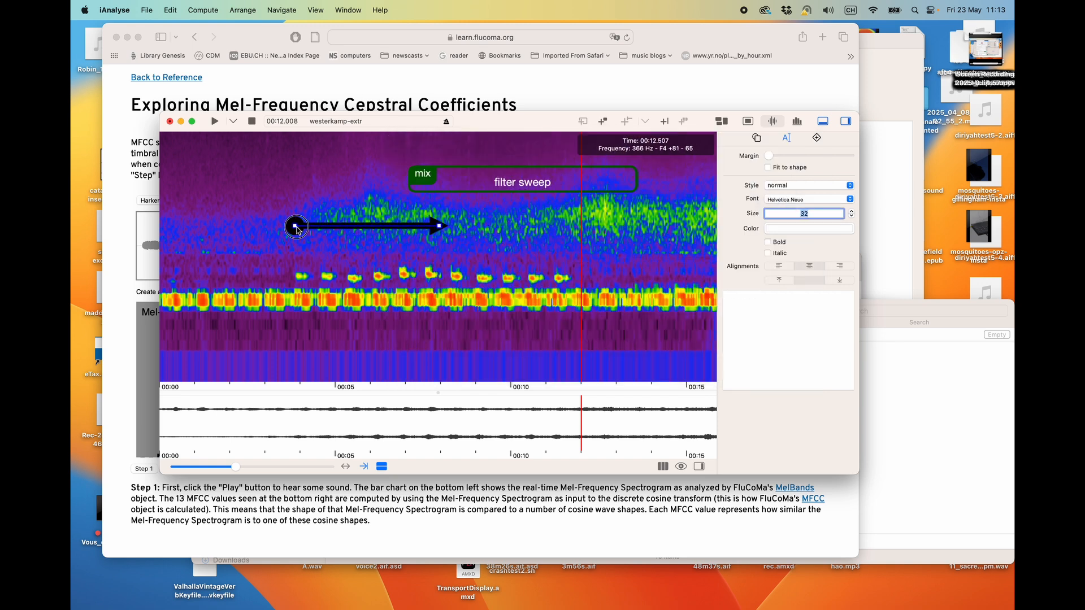